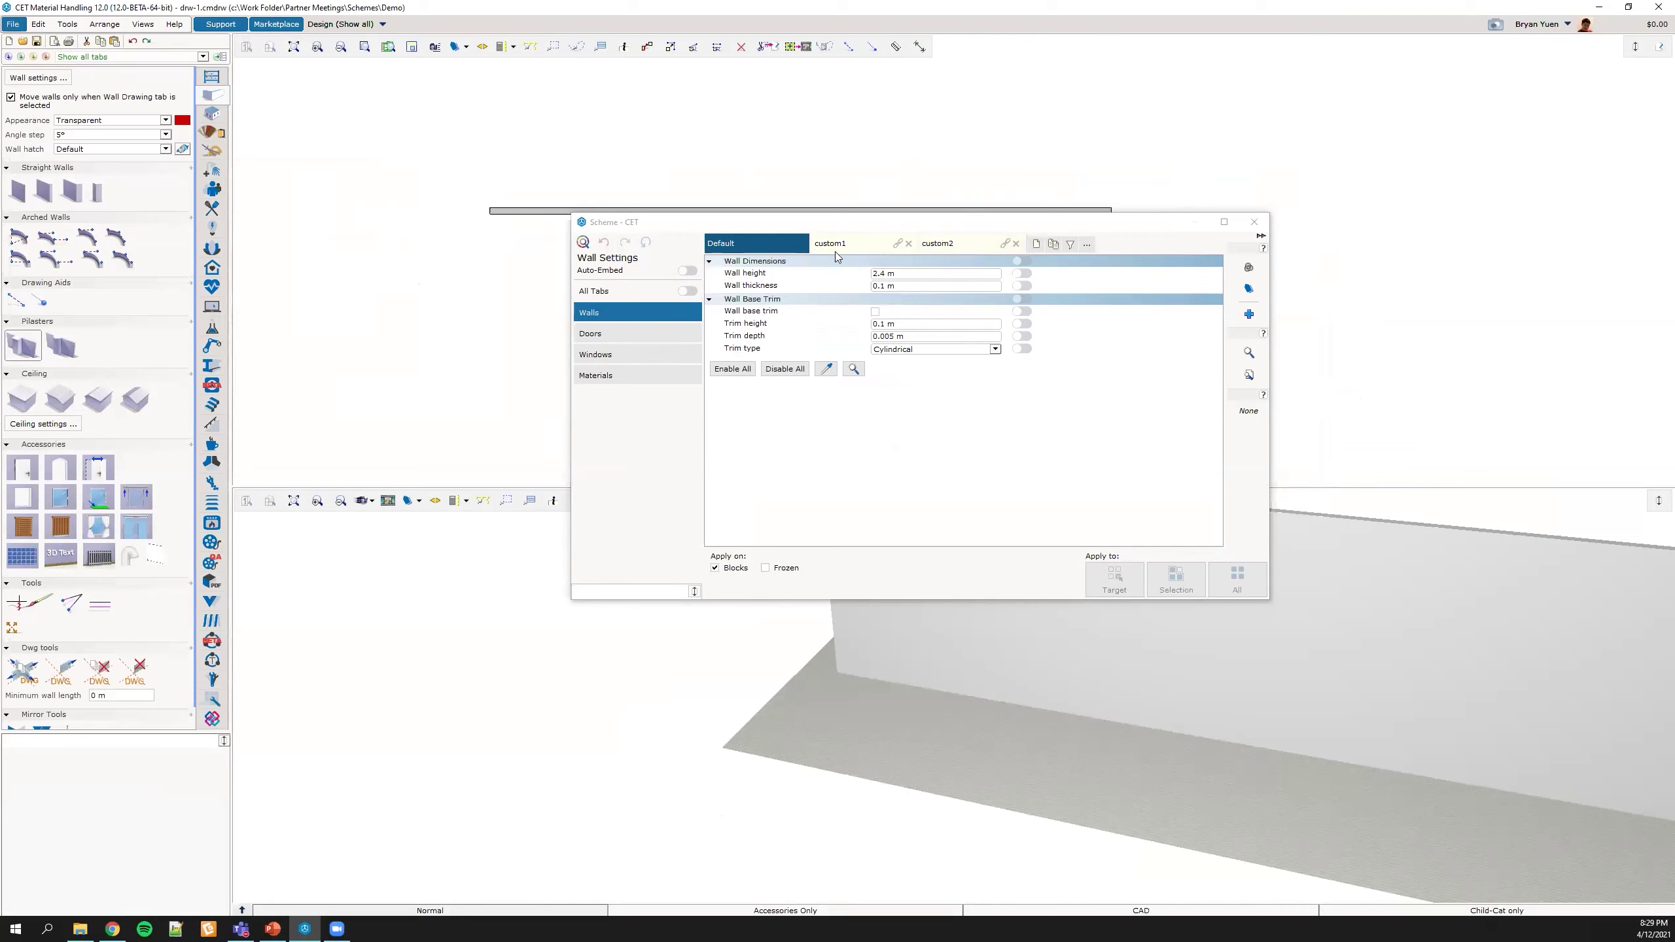
Step: Create a new scheme in the Wall Settings
left_click(898, 247)
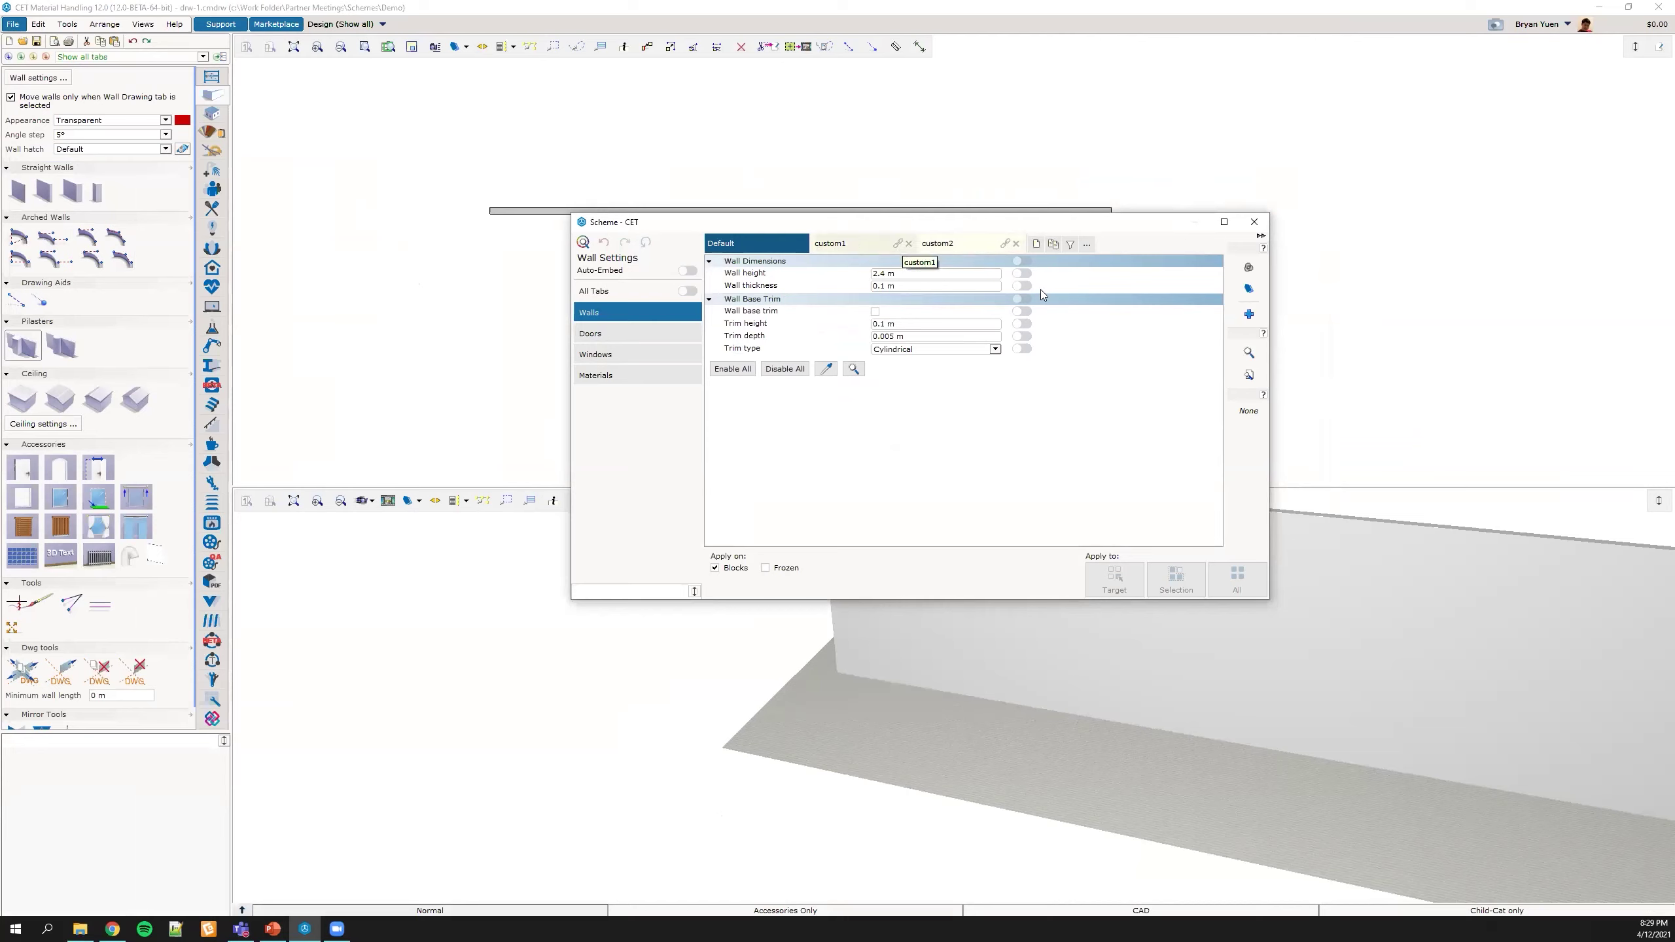
left_click(1036, 242)
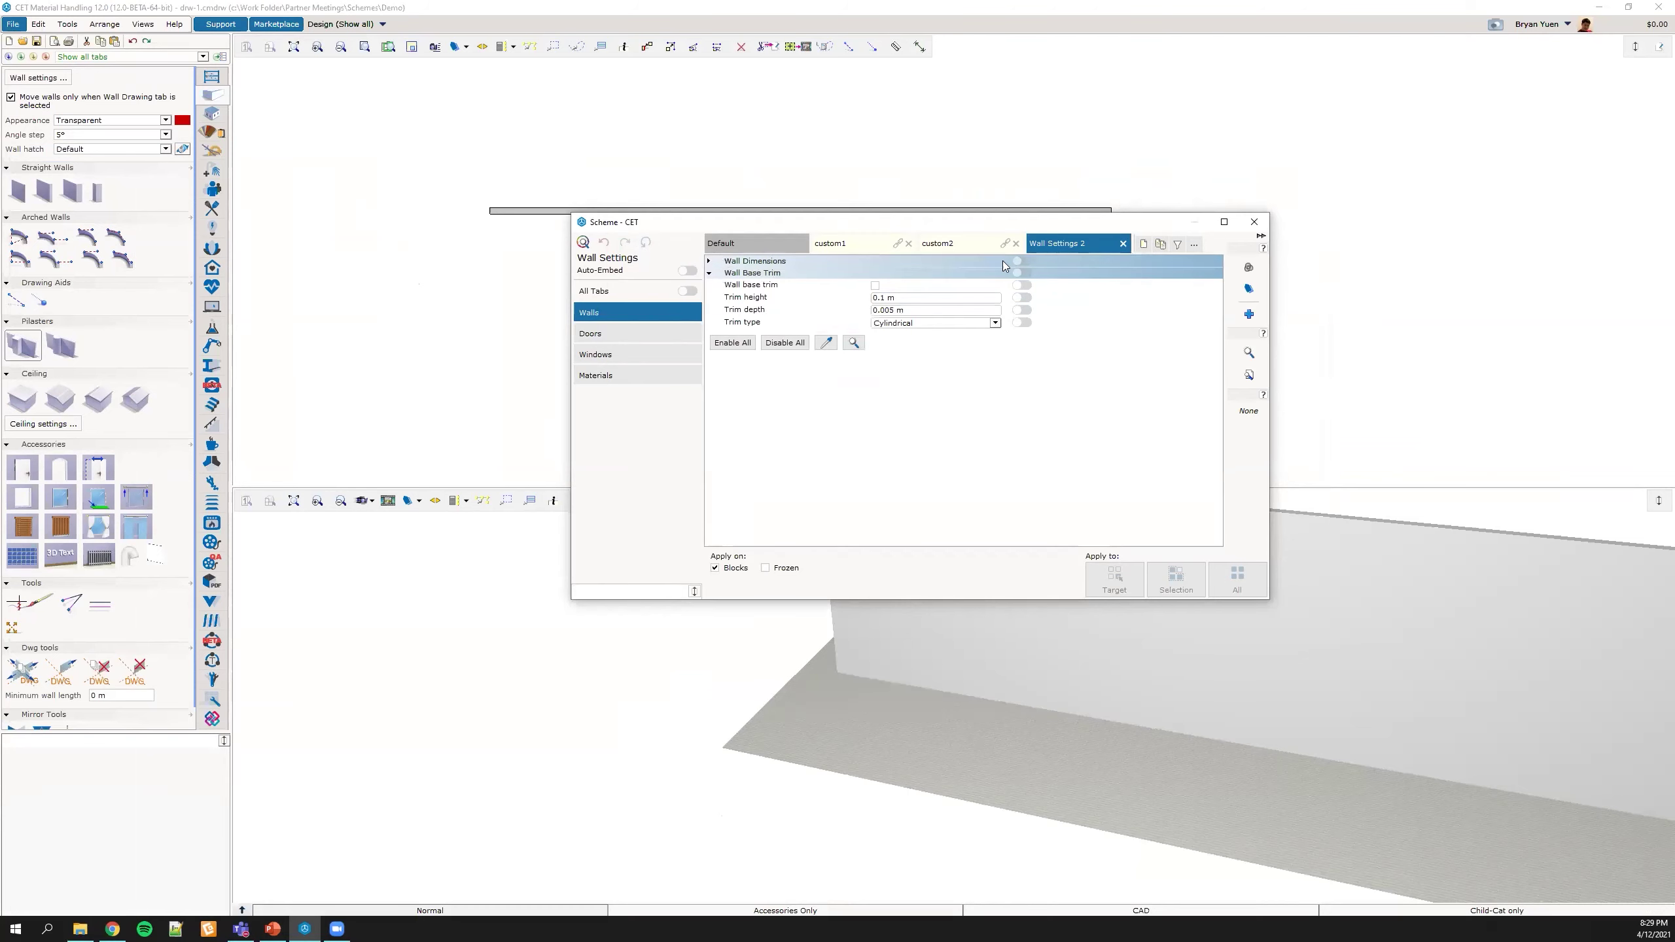
Step: Filter the scheme tabs to Default only and to My Schemes only, and return the filter to All
left_click(1179, 246)
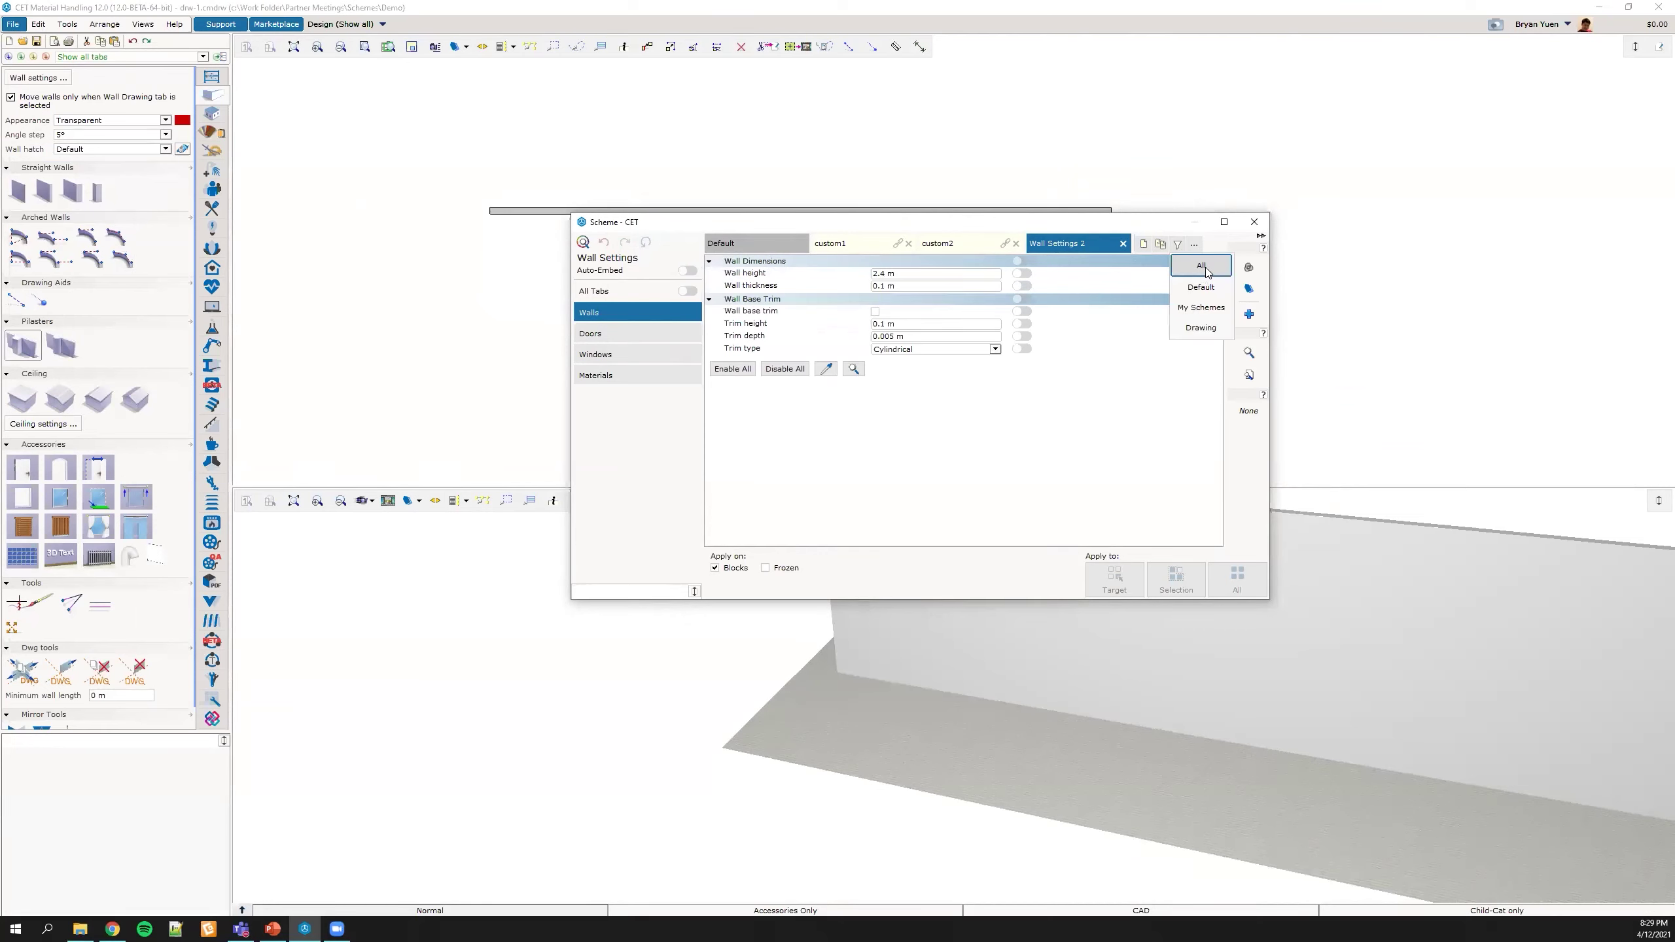
left_click(1178, 245)
left_click(1178, 245)
left_click(1200, 291)
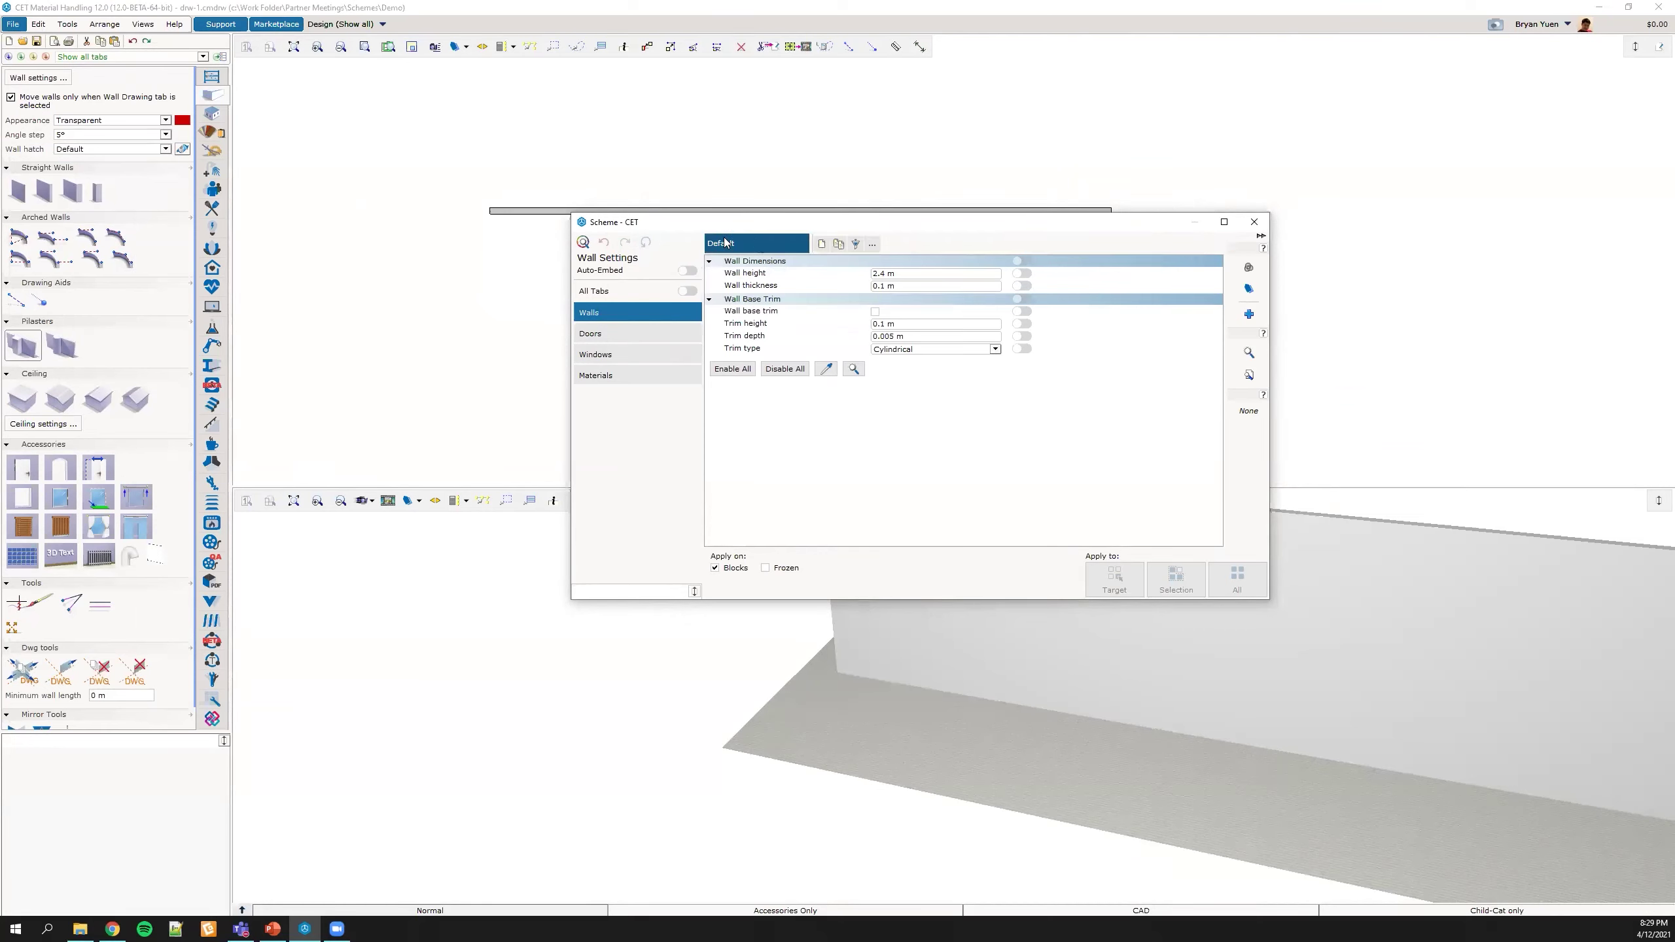
left_click(853, 246)
left_click(896, 316)
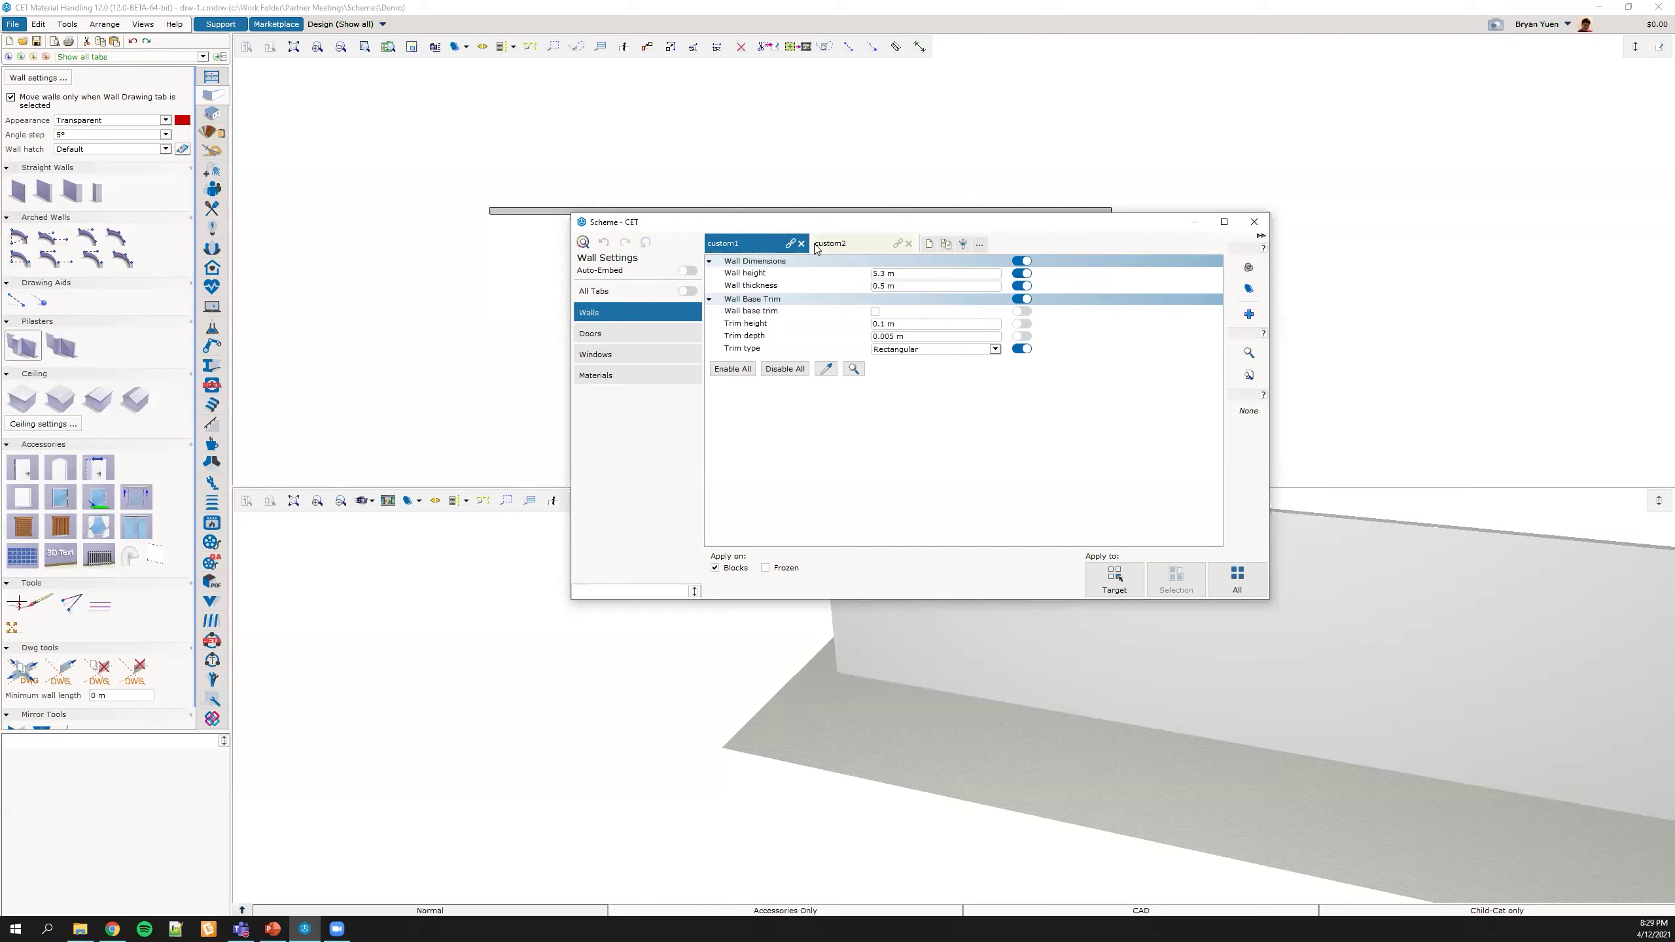
left_click(964, 245)
left_click(1002, 266)
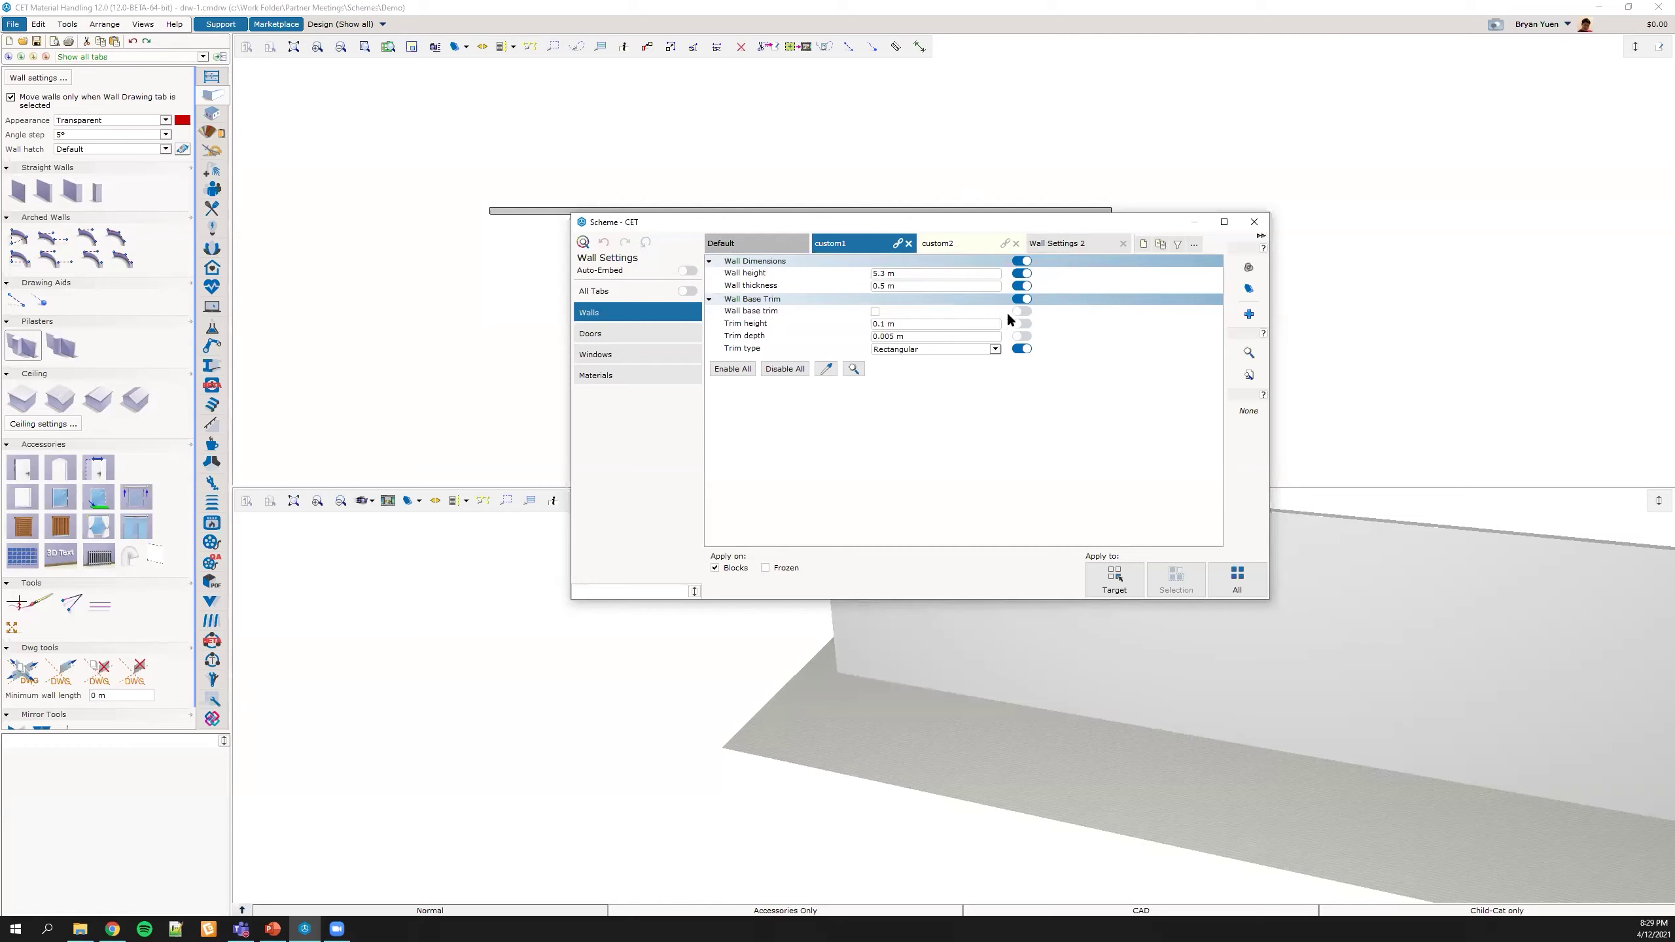
Step: Turn on Auto-Embed for the wall schemes and set the Wall Settings 2 scheme's wall height to 5.1 m
left_click(688, 271)
left_click(1057, 245)
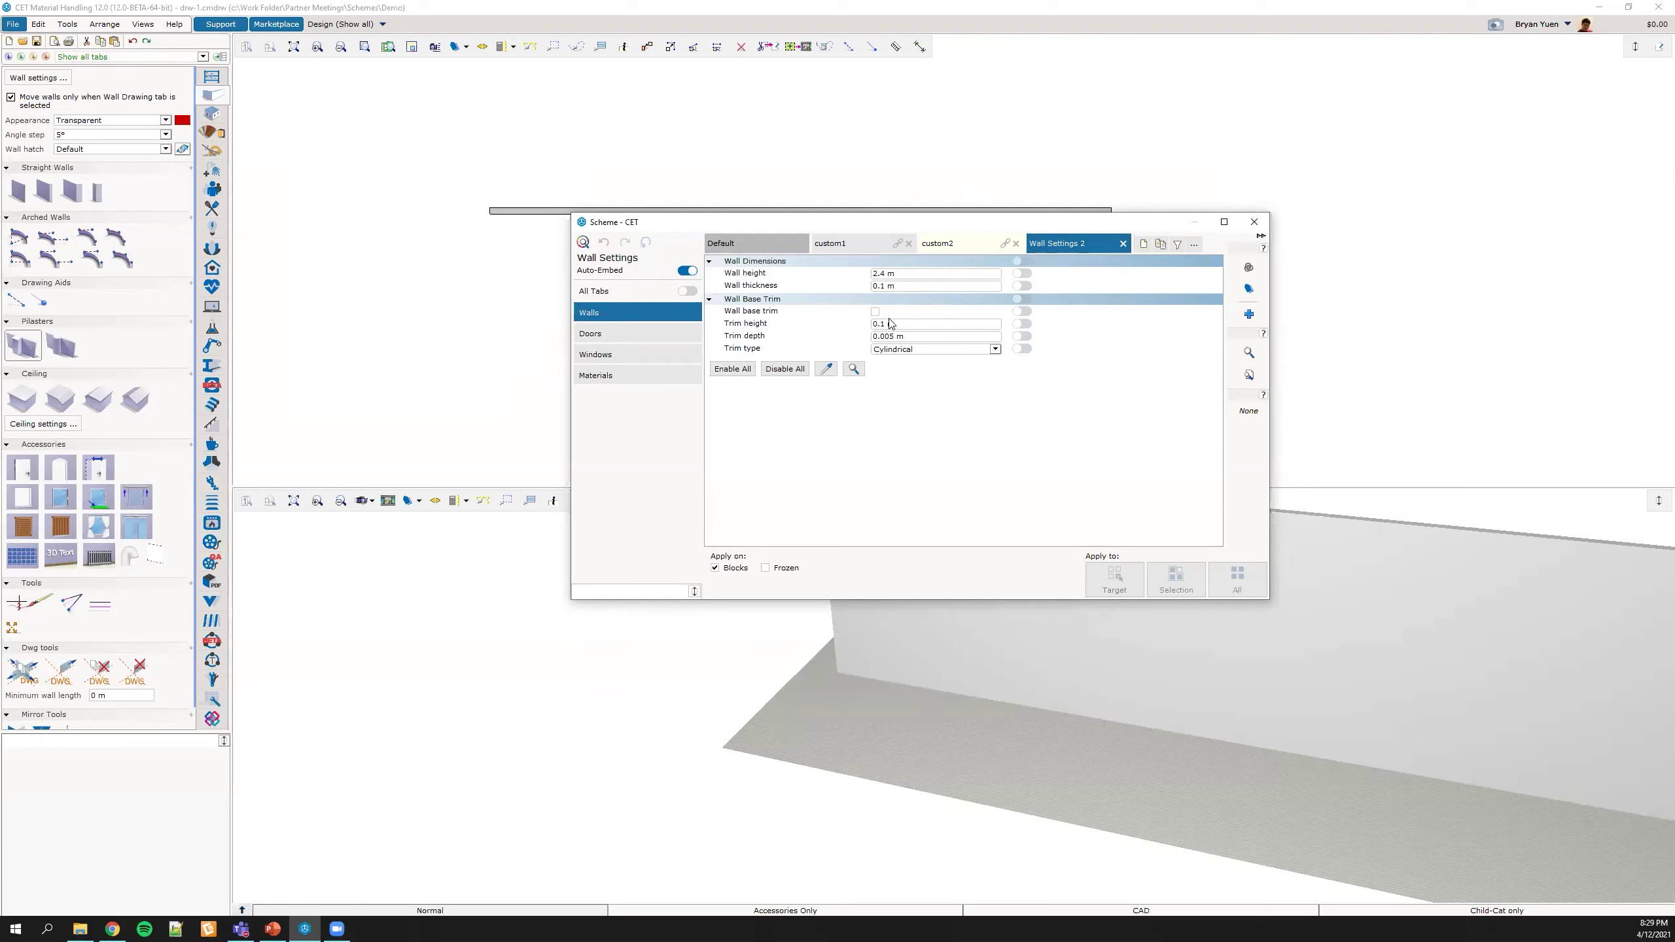
left_click(920, 274)
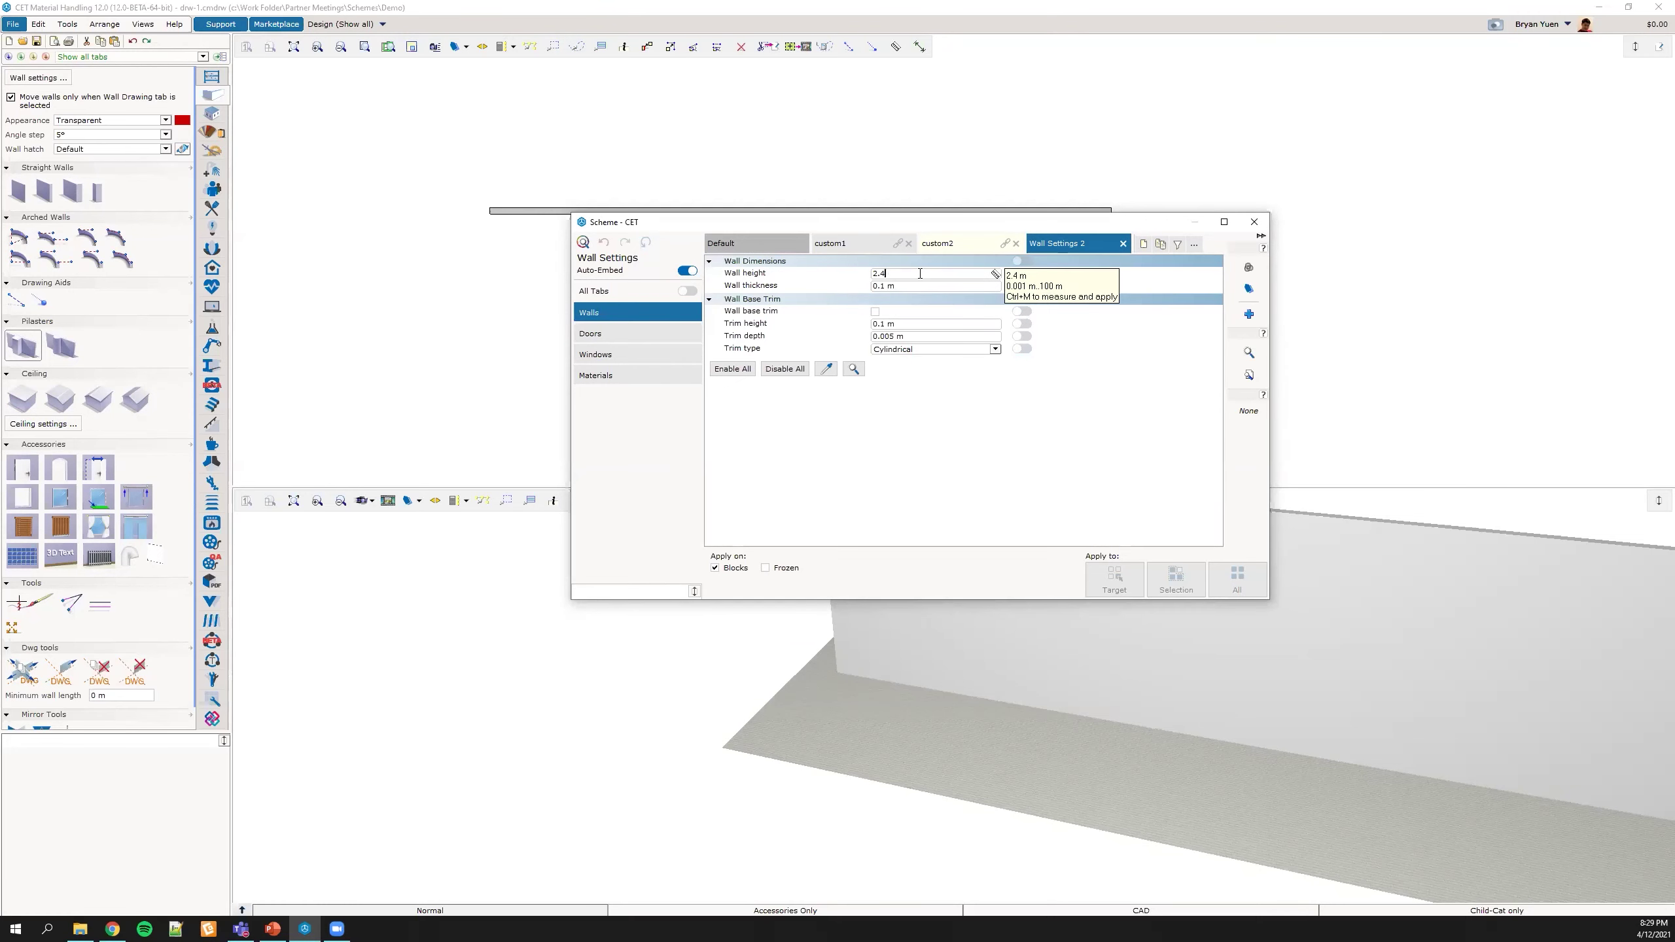
type("5.1m")
key("Return")
left_click_drag(819, 223, 779, 309)
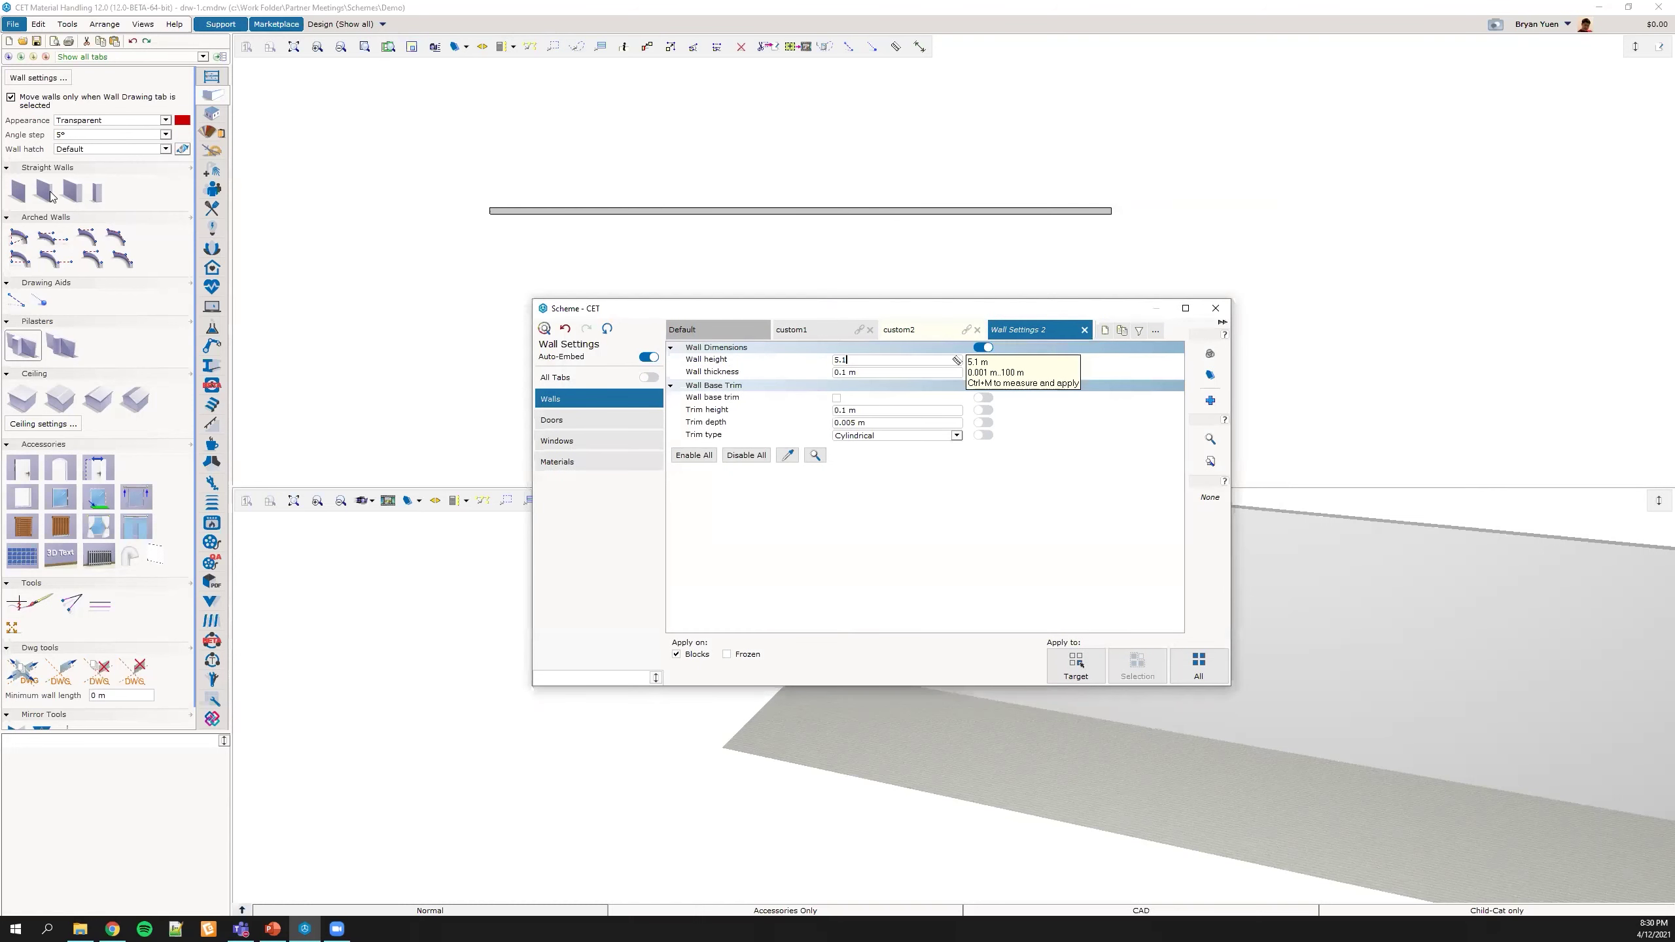
Step: Draw a straight wall about 14.1 m long, parallel to and just above the existing wall in plan
left_click(51, 191)
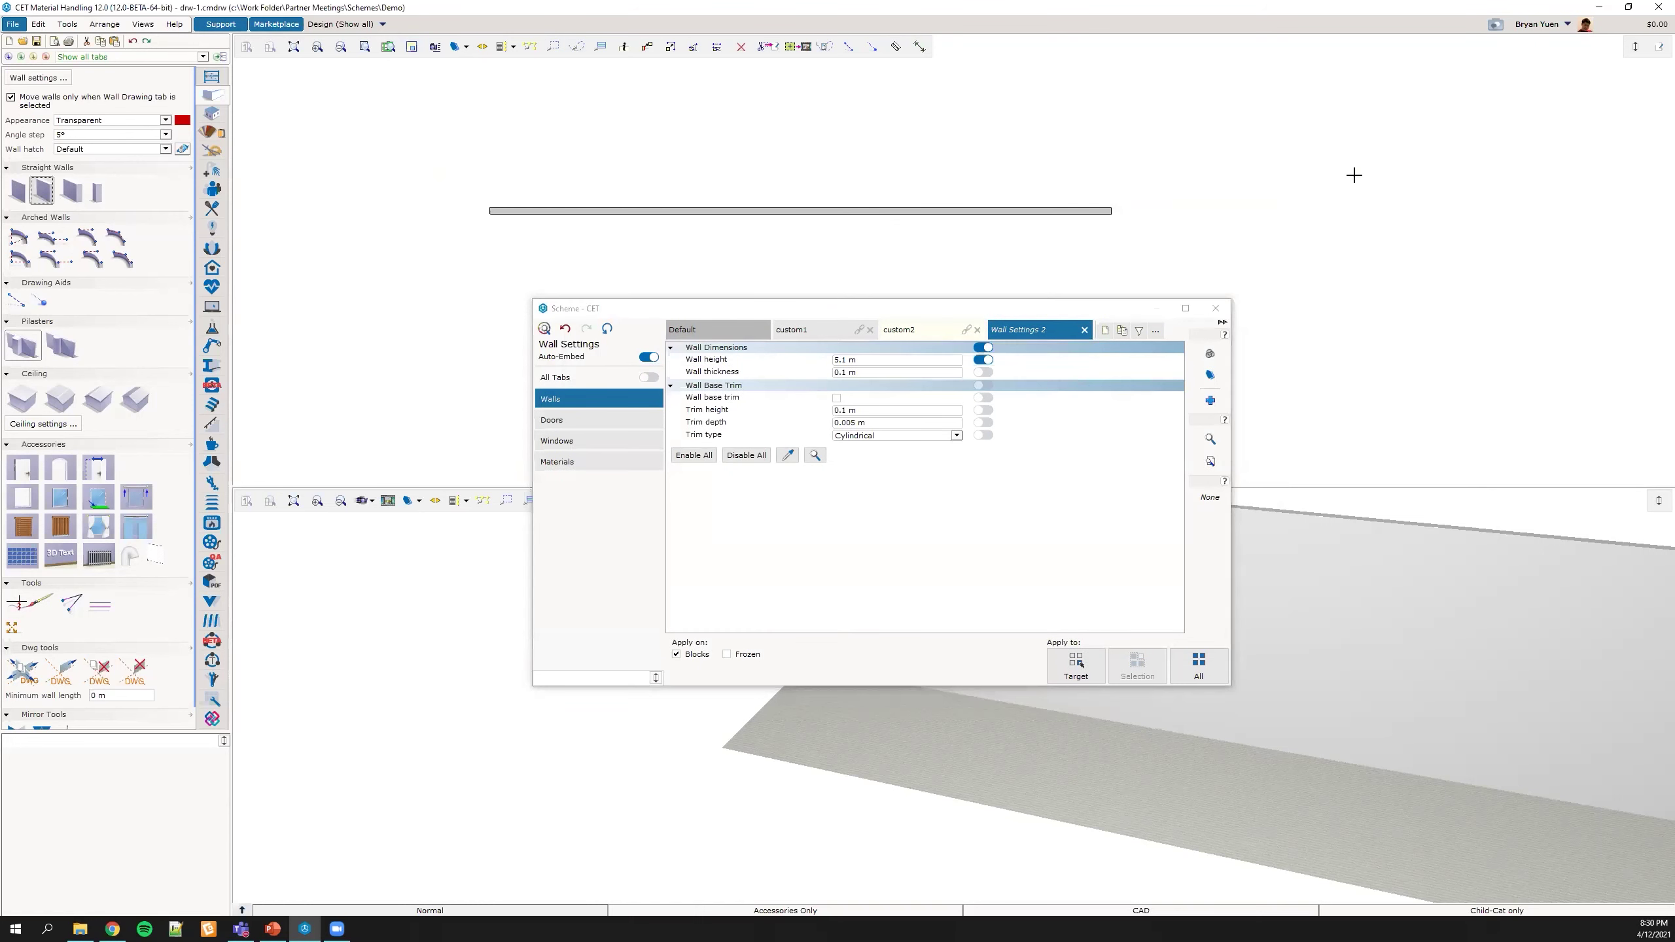
left_click(1337, 704)
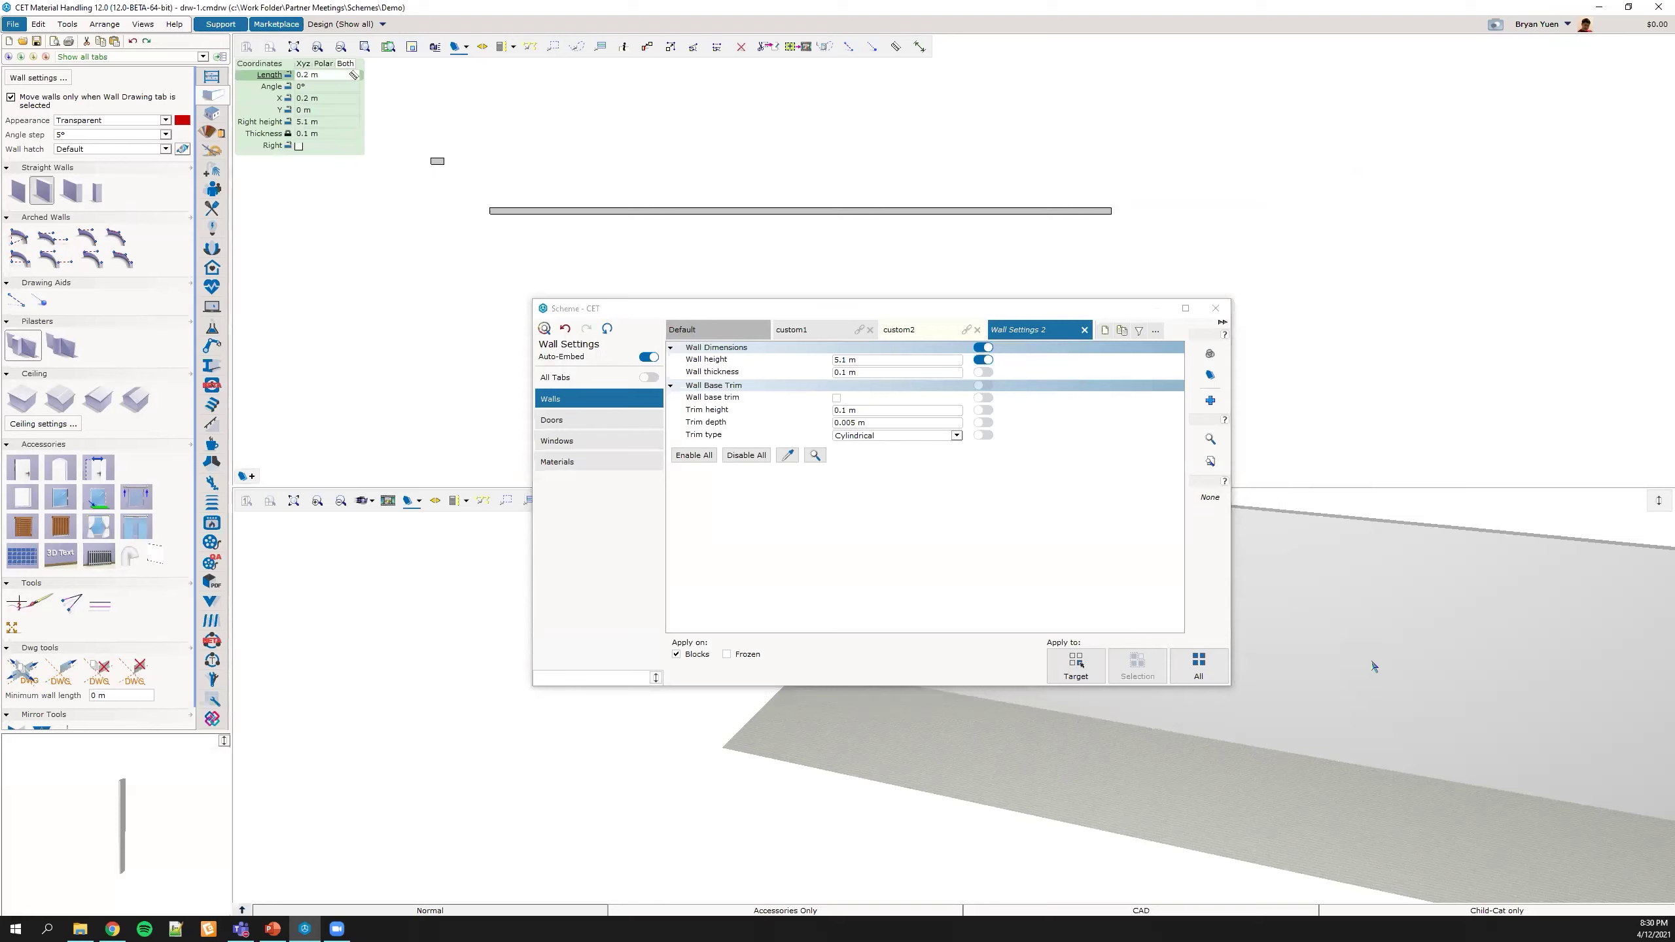
left_click(1392, 637)
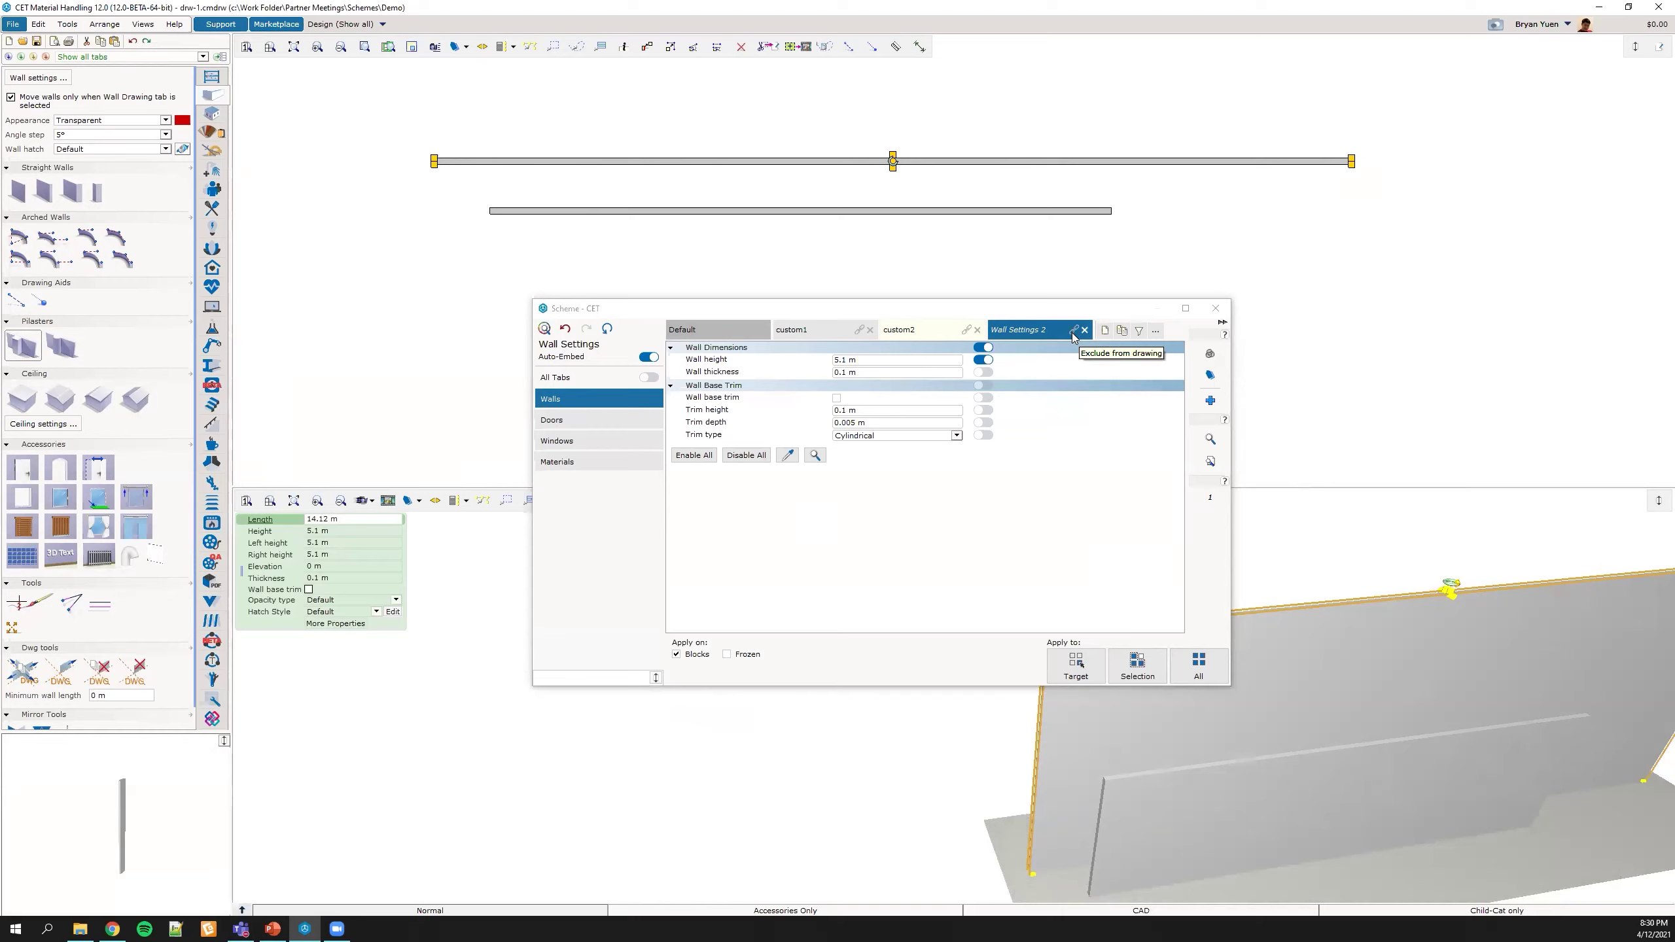
Step: Turn off Auto-Embed and create another wall scheme with a wall height of 3 m
left_click(649, 357)
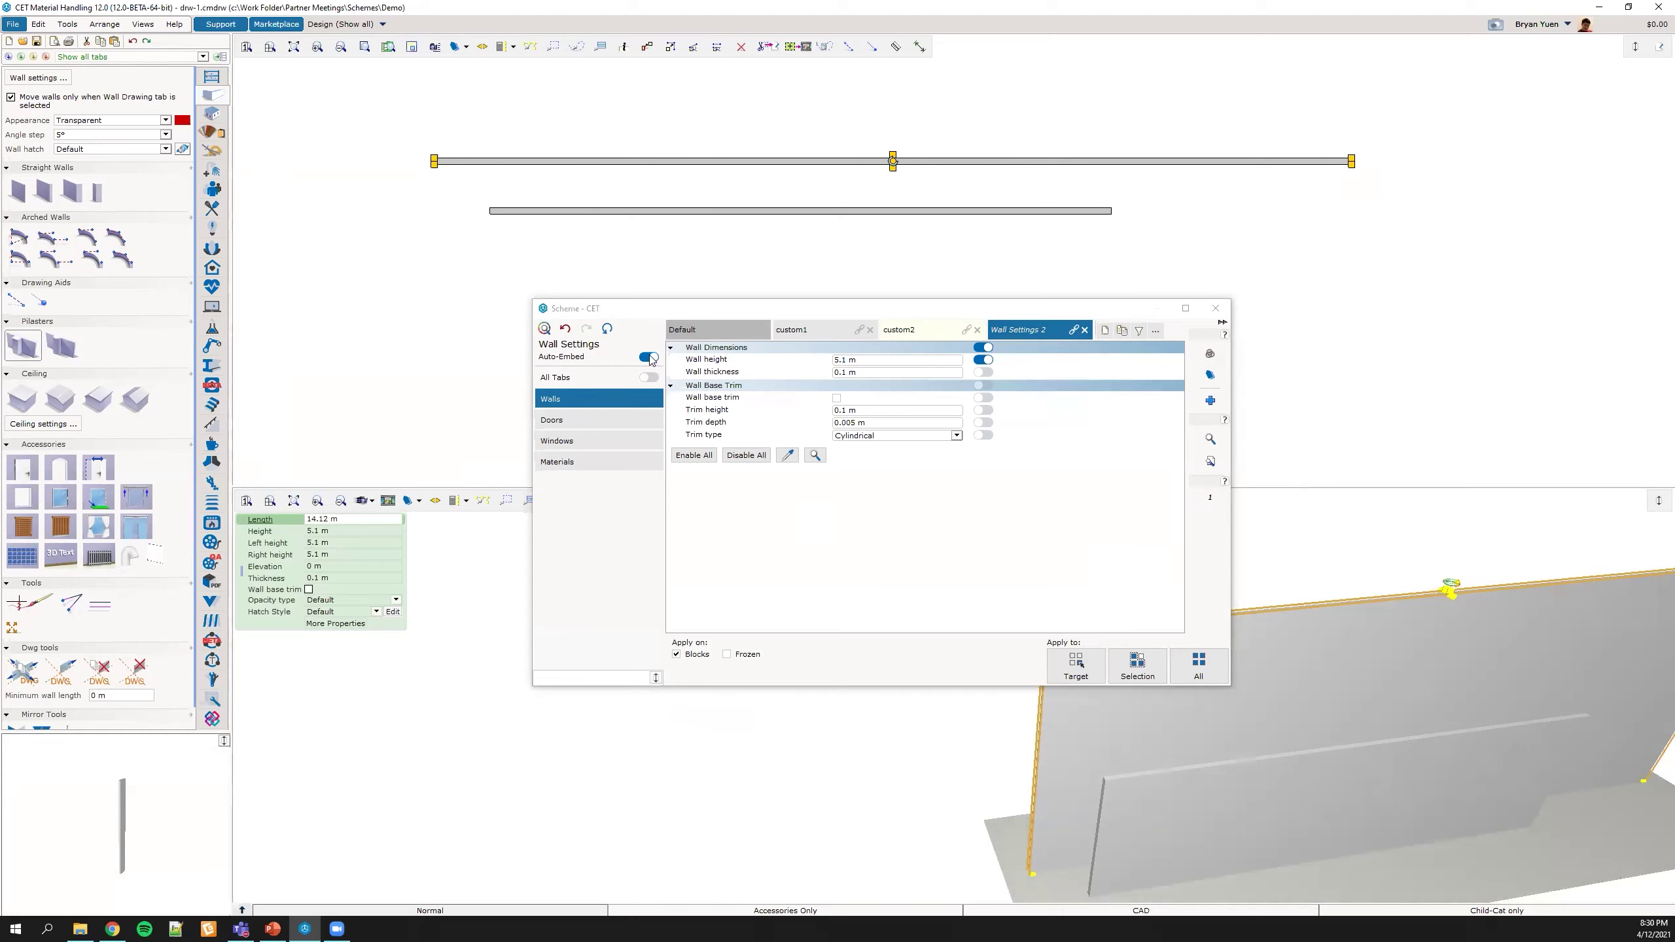
left_click(1106, 332)
left_click(871, 361)
key("BackSpace")
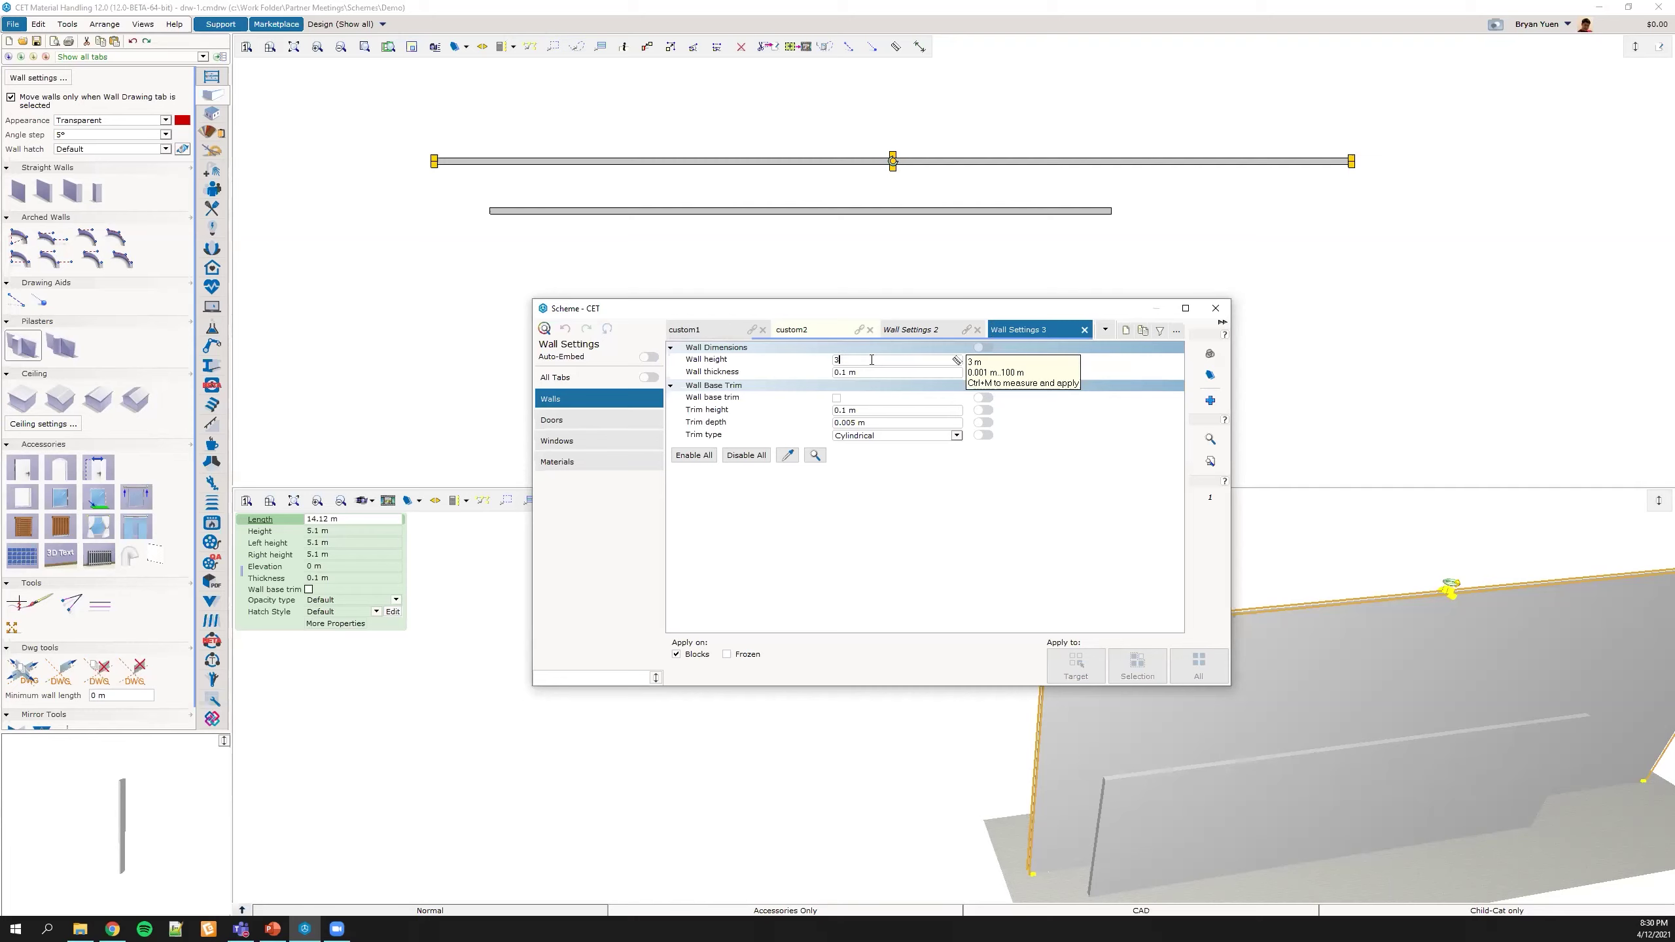
key("Return")
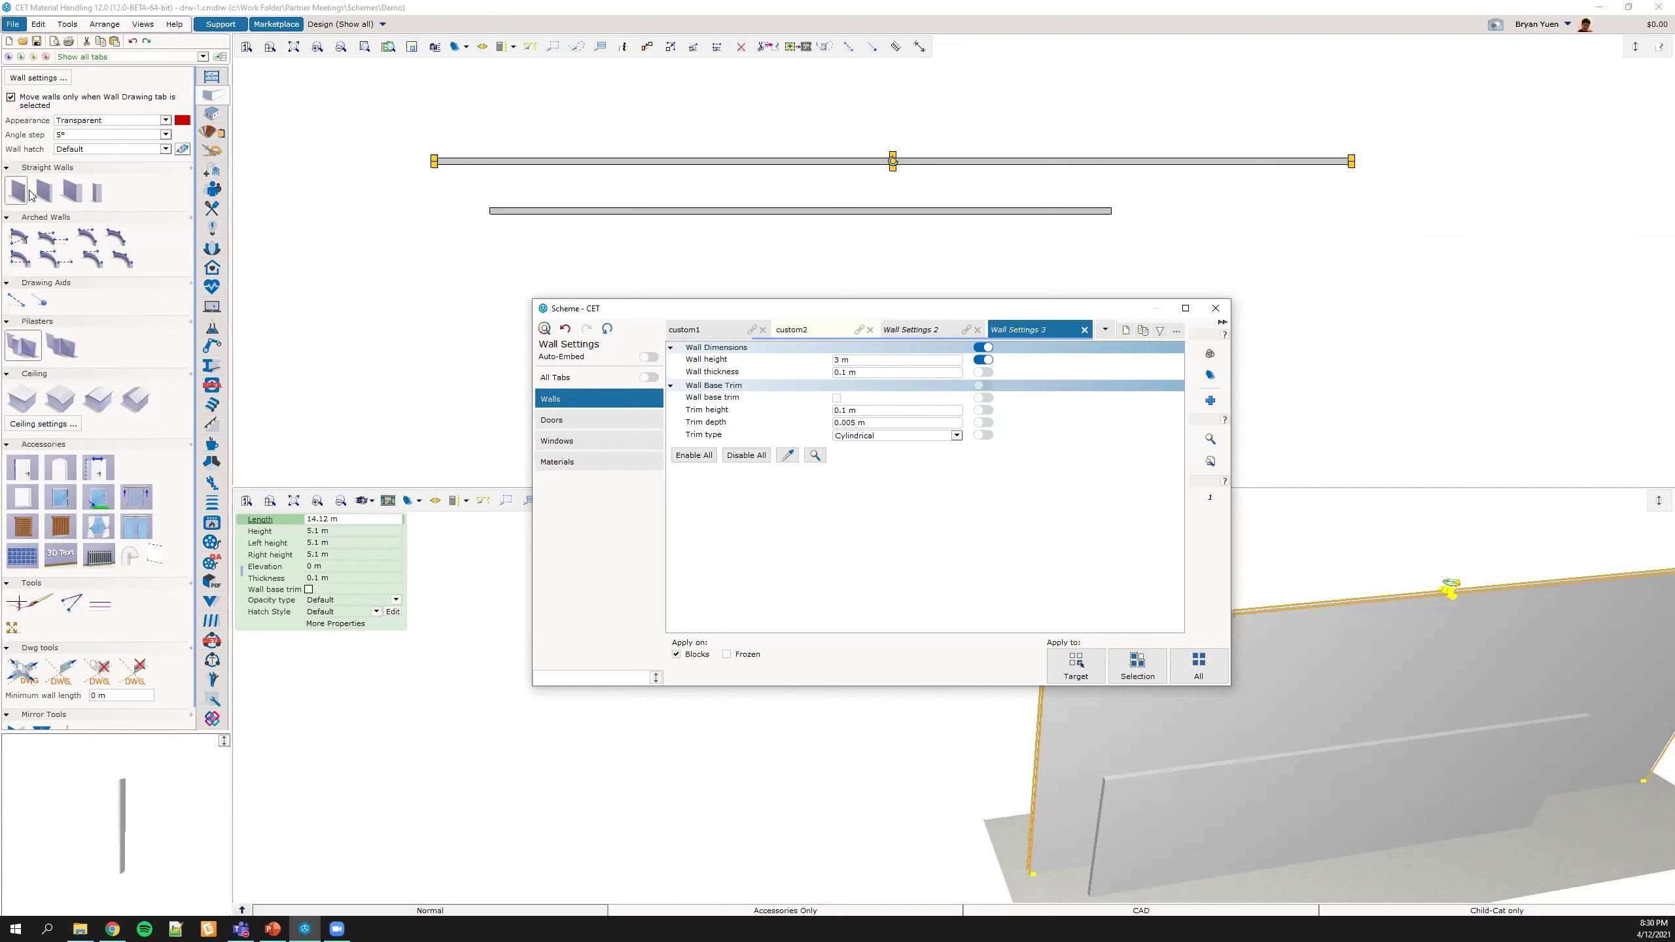
Step: Draw a straight wall about 8.4 m long, parallel to and above the 5.1 m high wall in plan
left_click(41, 191)
left_click(908, 133)
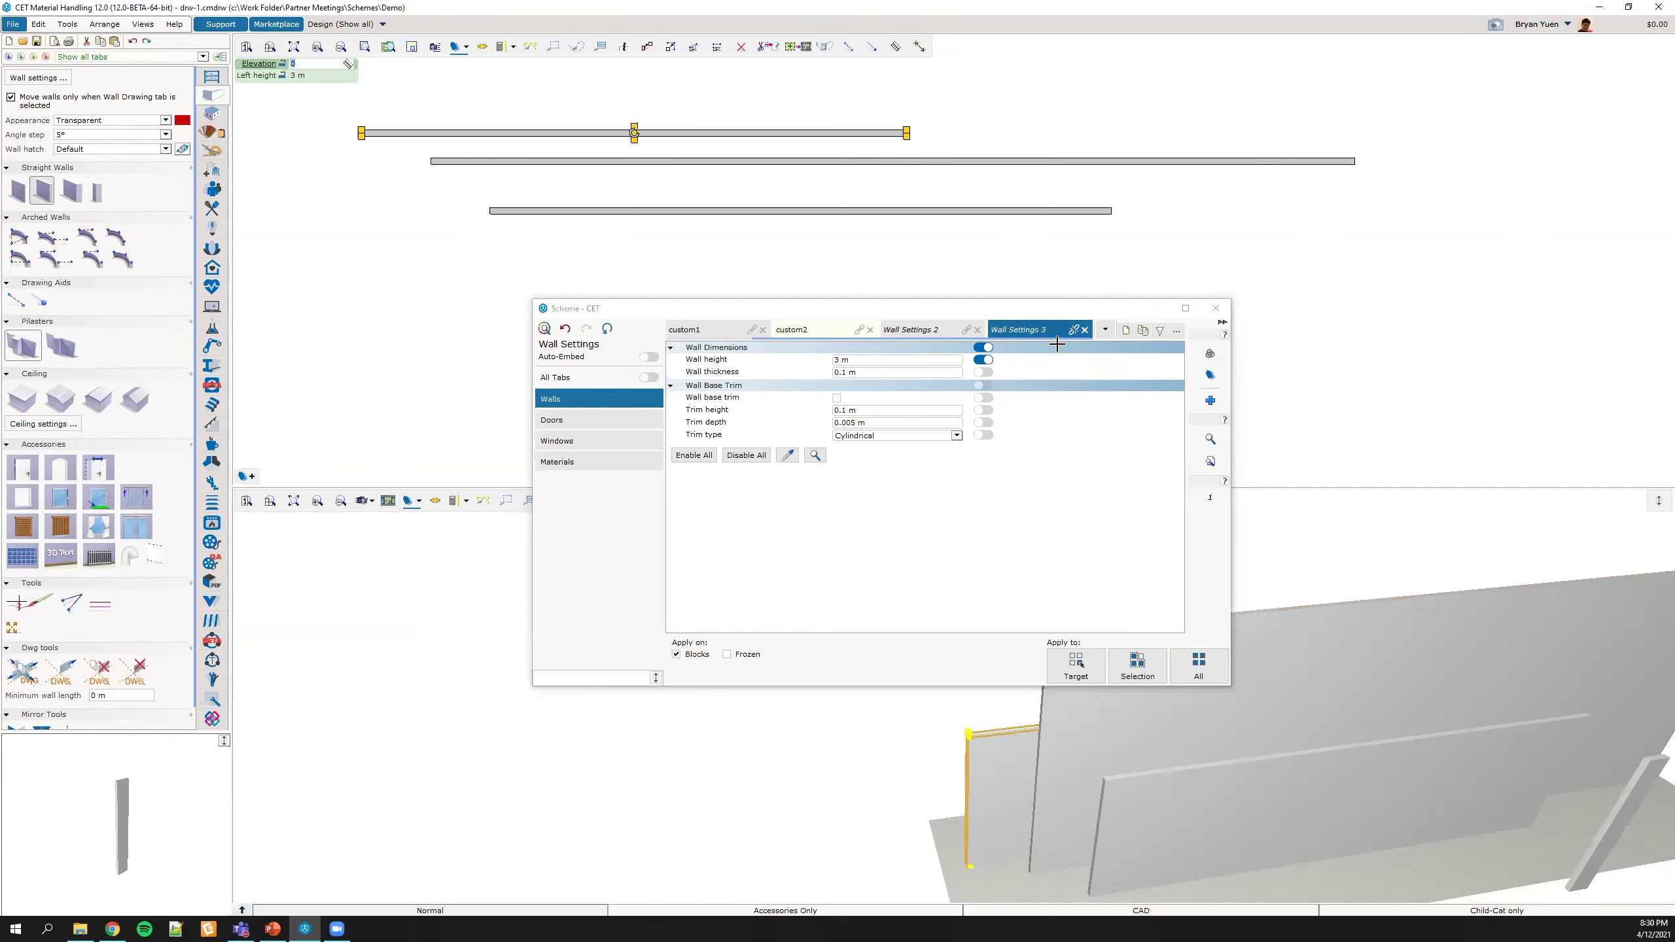
left_click_drag(1054, 314, 987, 323)
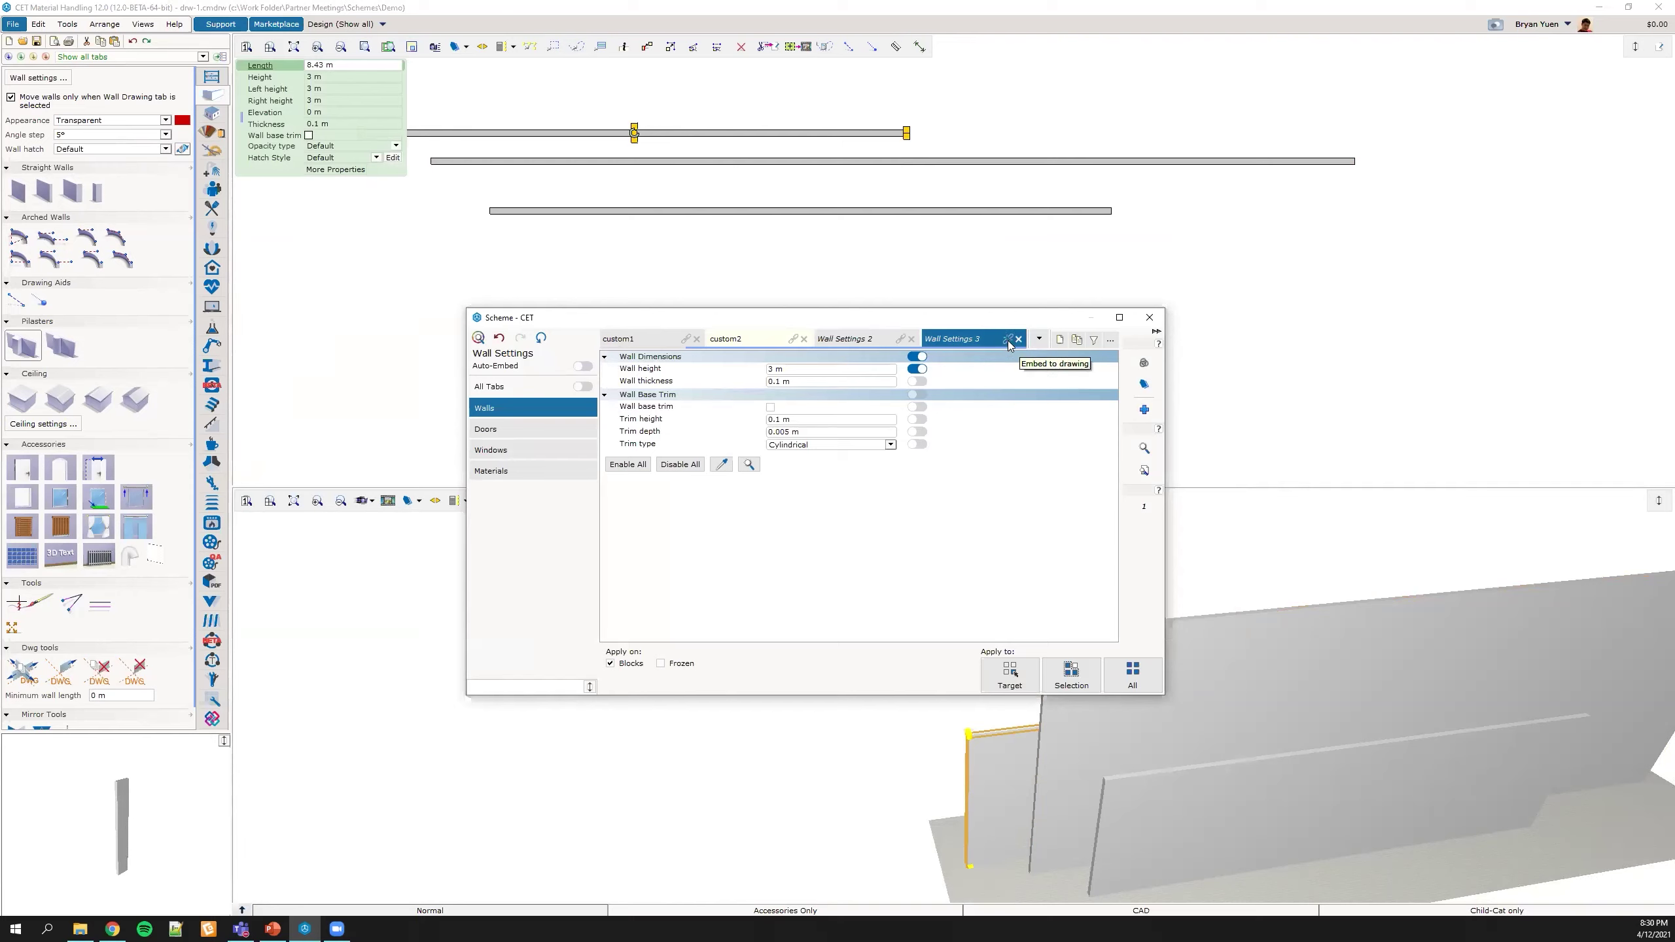
Step: Embed the Wall Settings 3 scheme in the drawing manually
left_click(1008, 340)
right_click(999, 340)
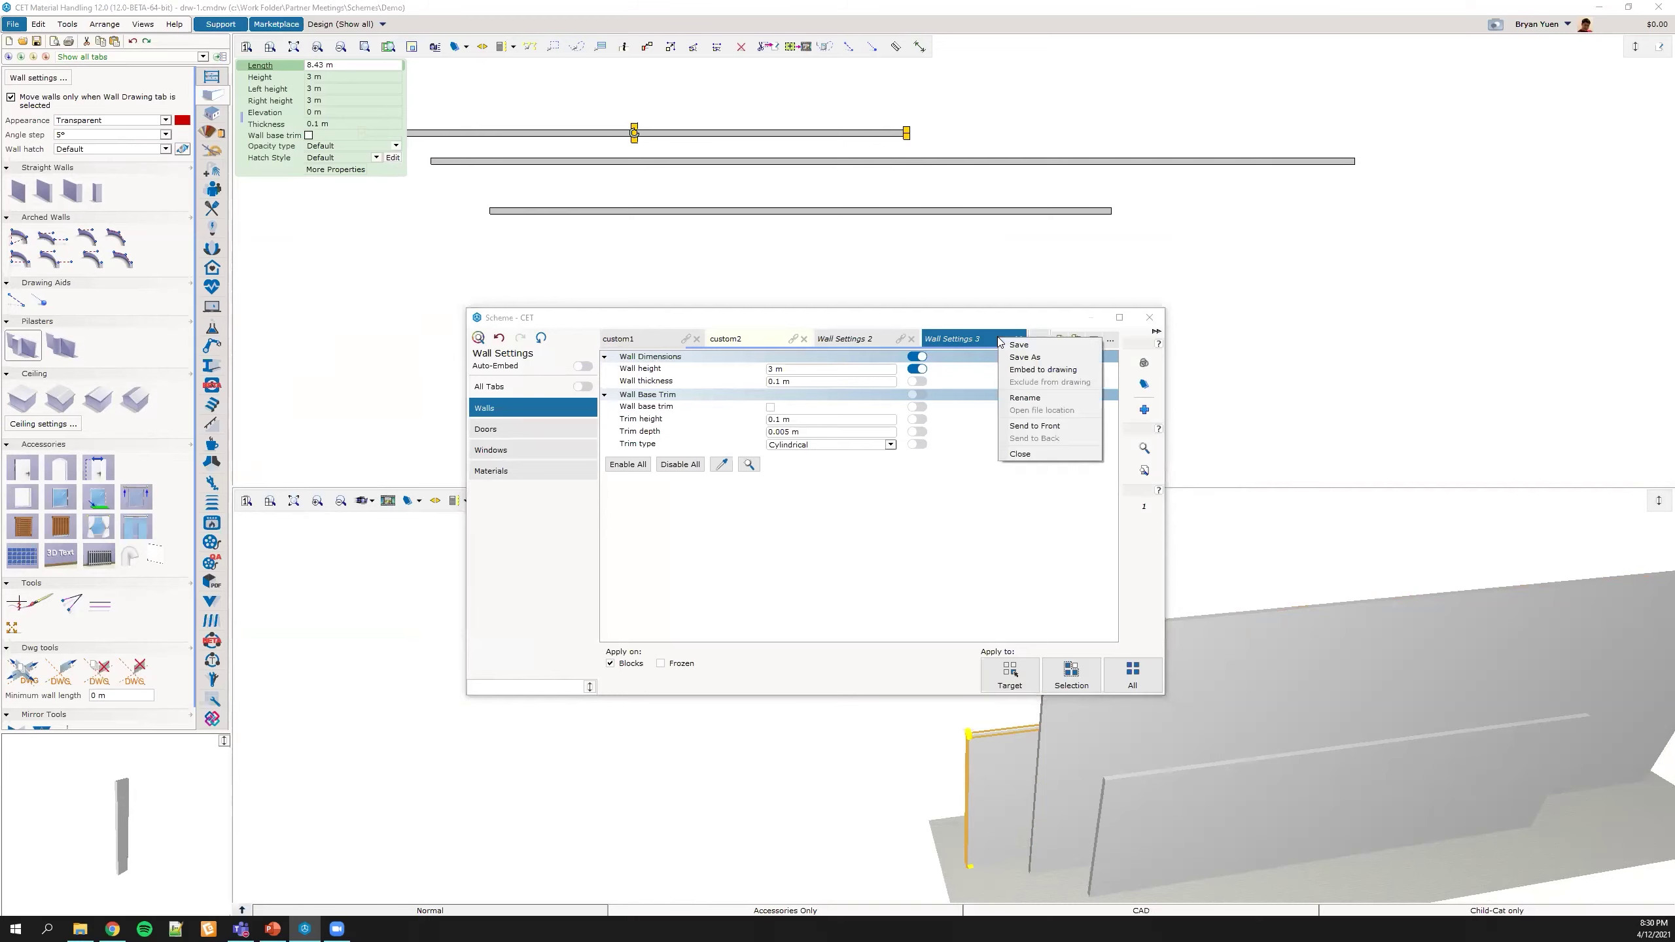
left_click(970, 451)
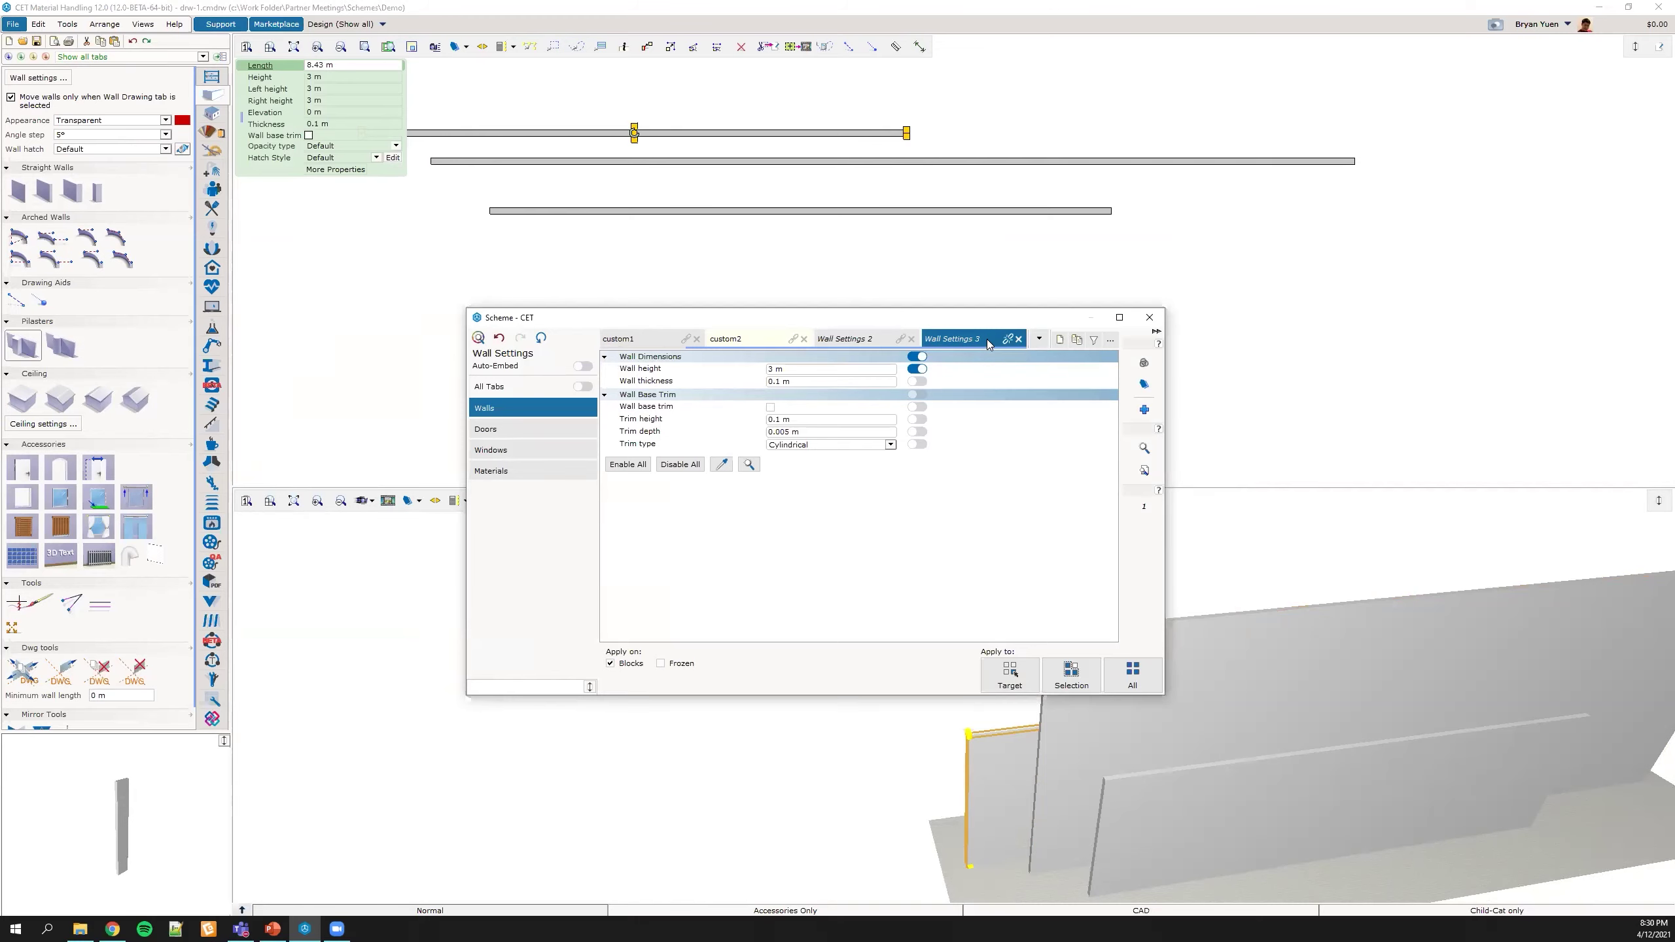
right_click(987, 339)
left_click(1025, 377)
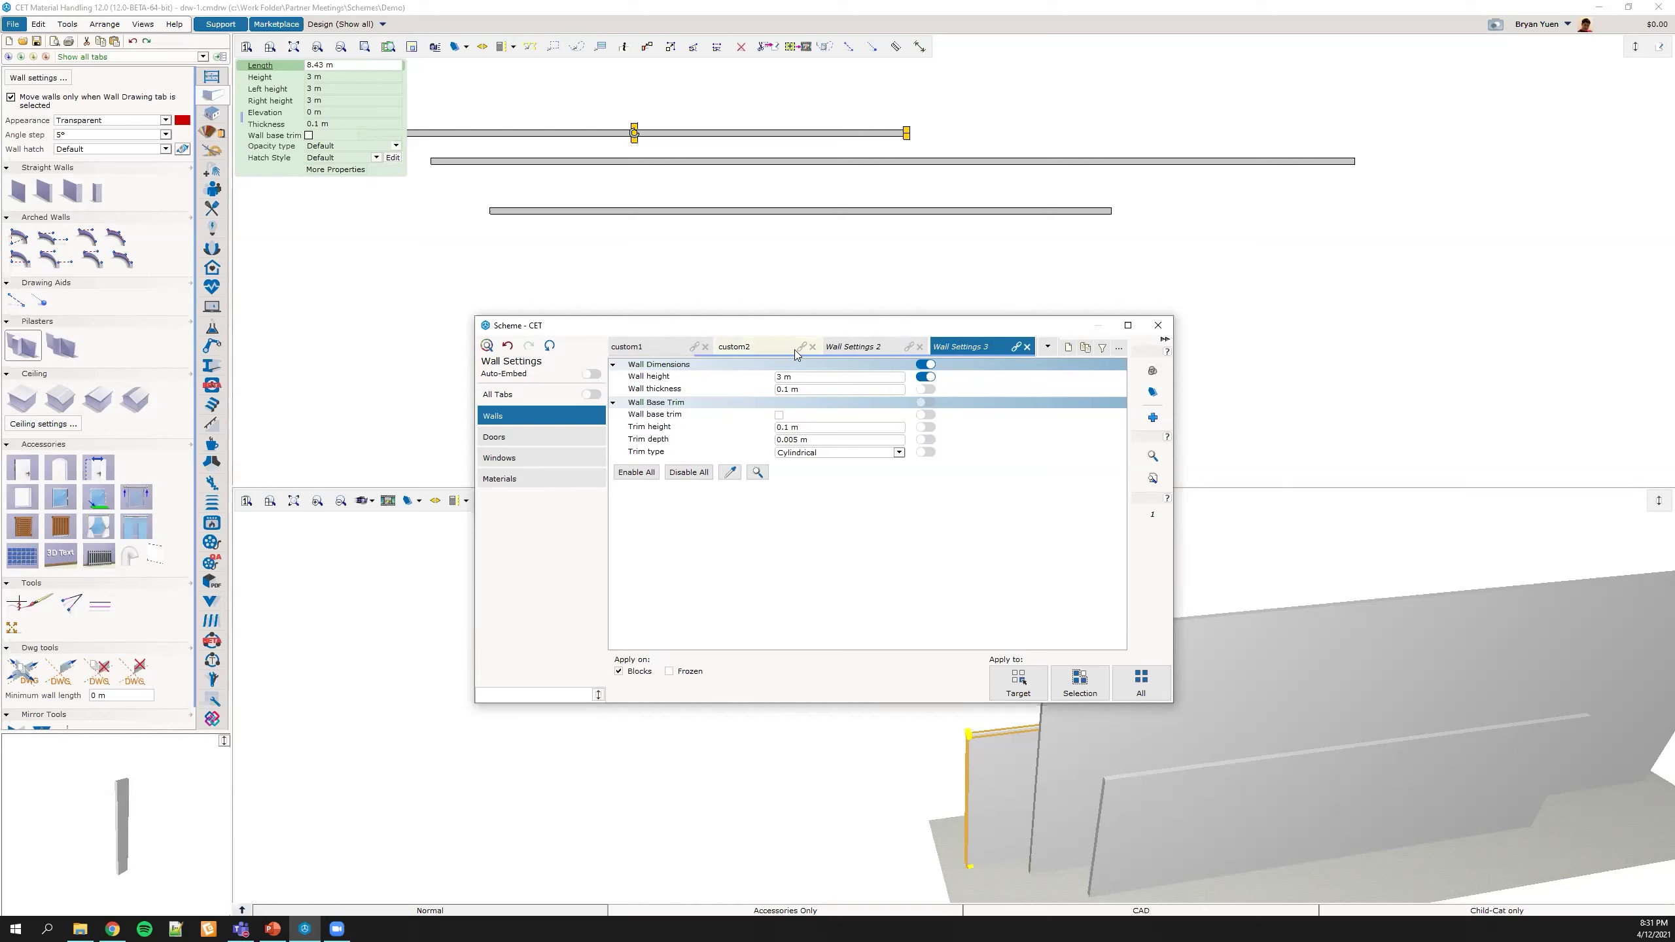
left_click_drag(1015, 333, 969, 339)
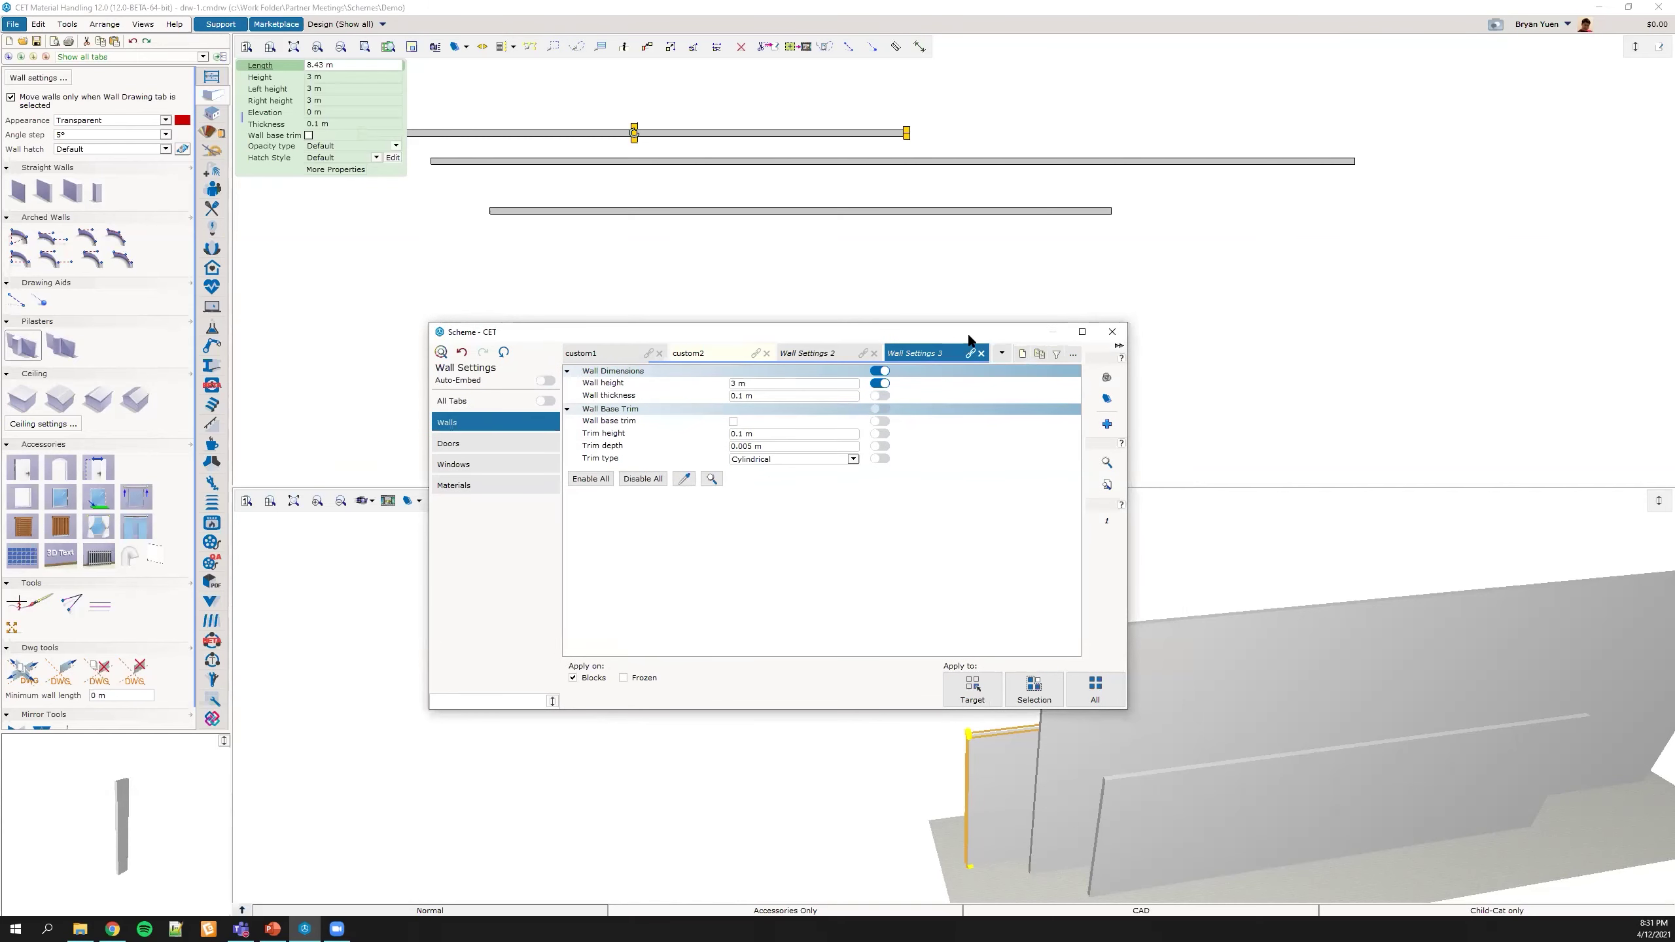
Step: Open the scheme settings and switch Auto-Embed Schemes to drawing on and off again
left_click(1073, 355)
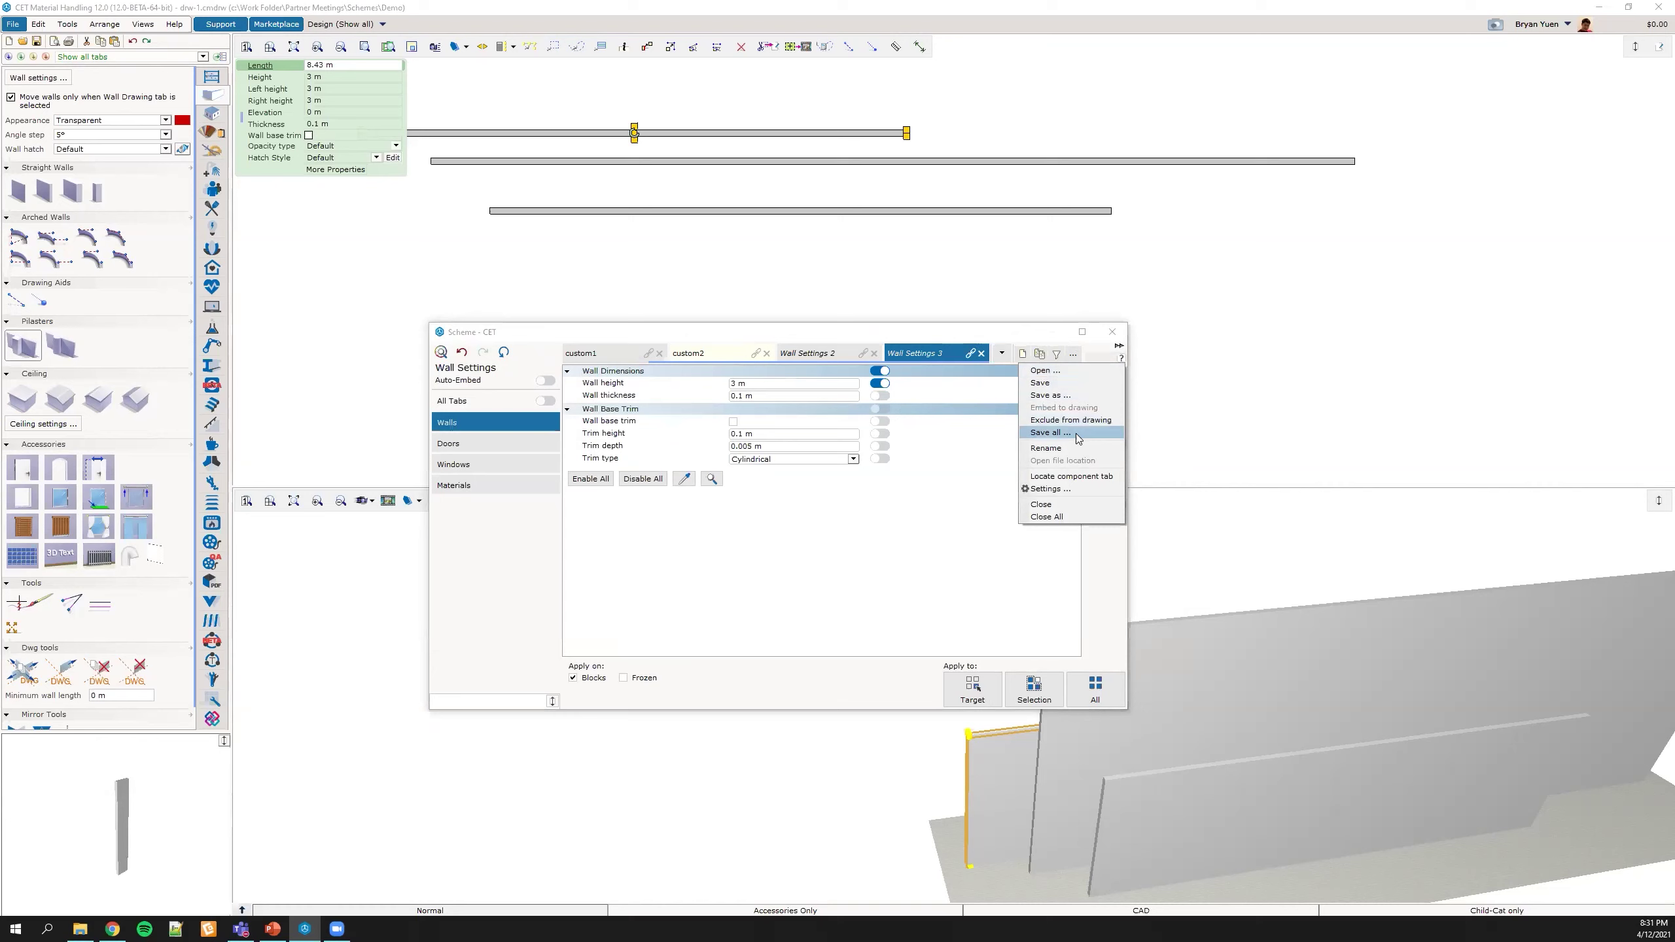
left_click(1072, 358)
left_click(1072, 358)
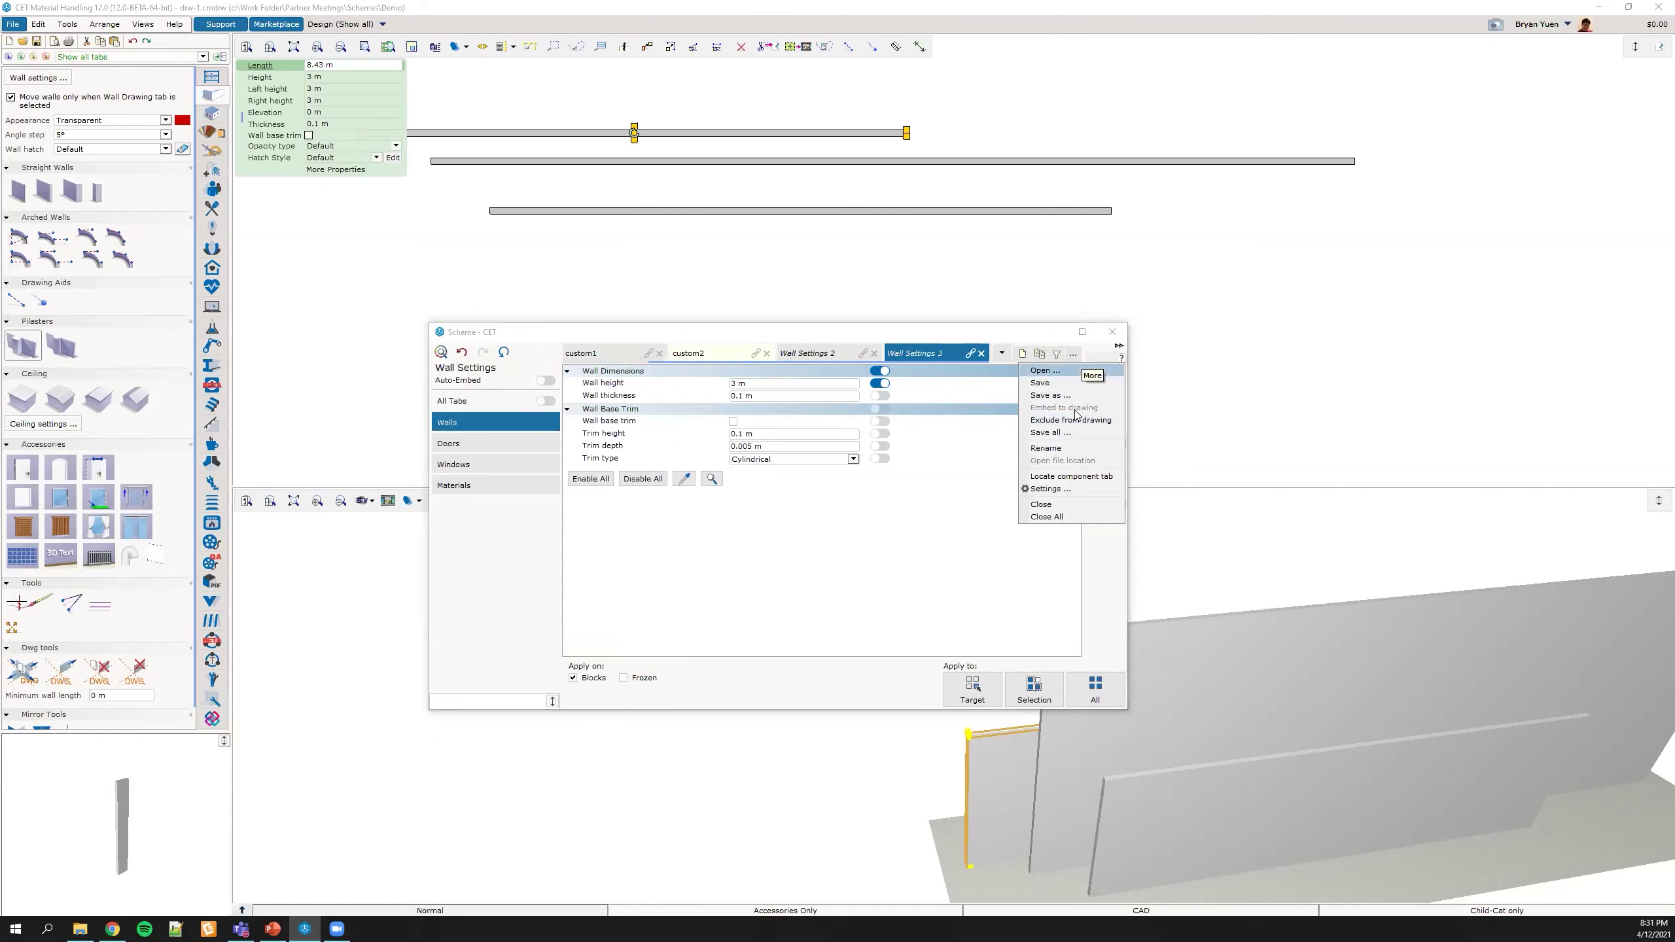
left_click(1072, 491)
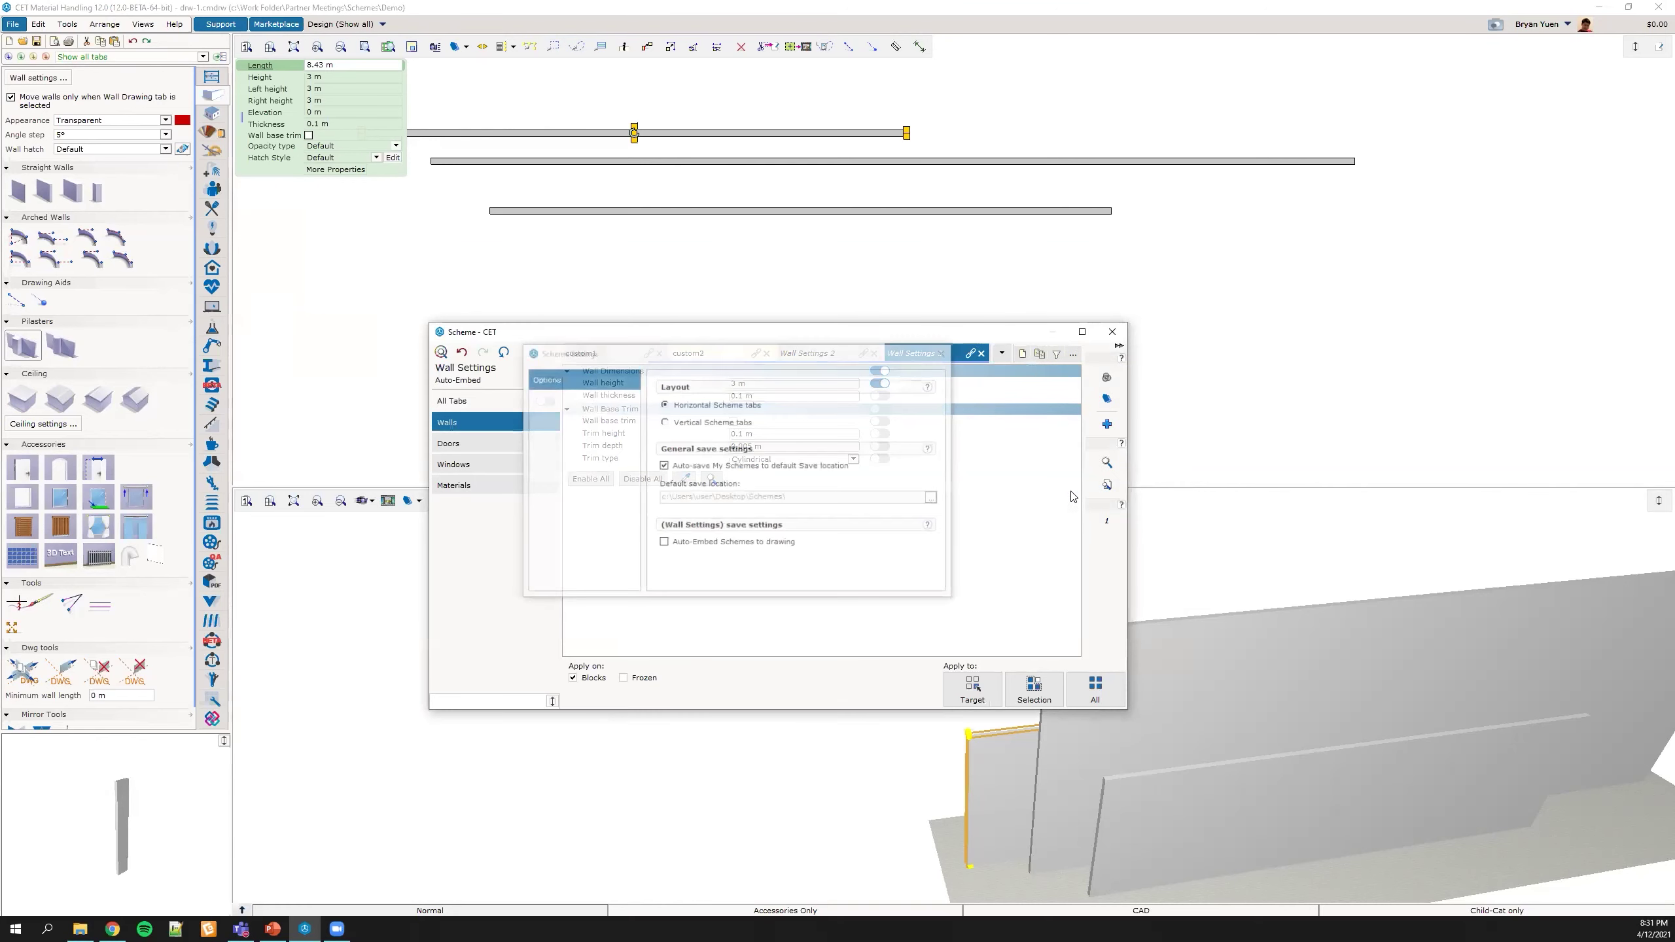
left_click_drag(765, 356, 966, 419)
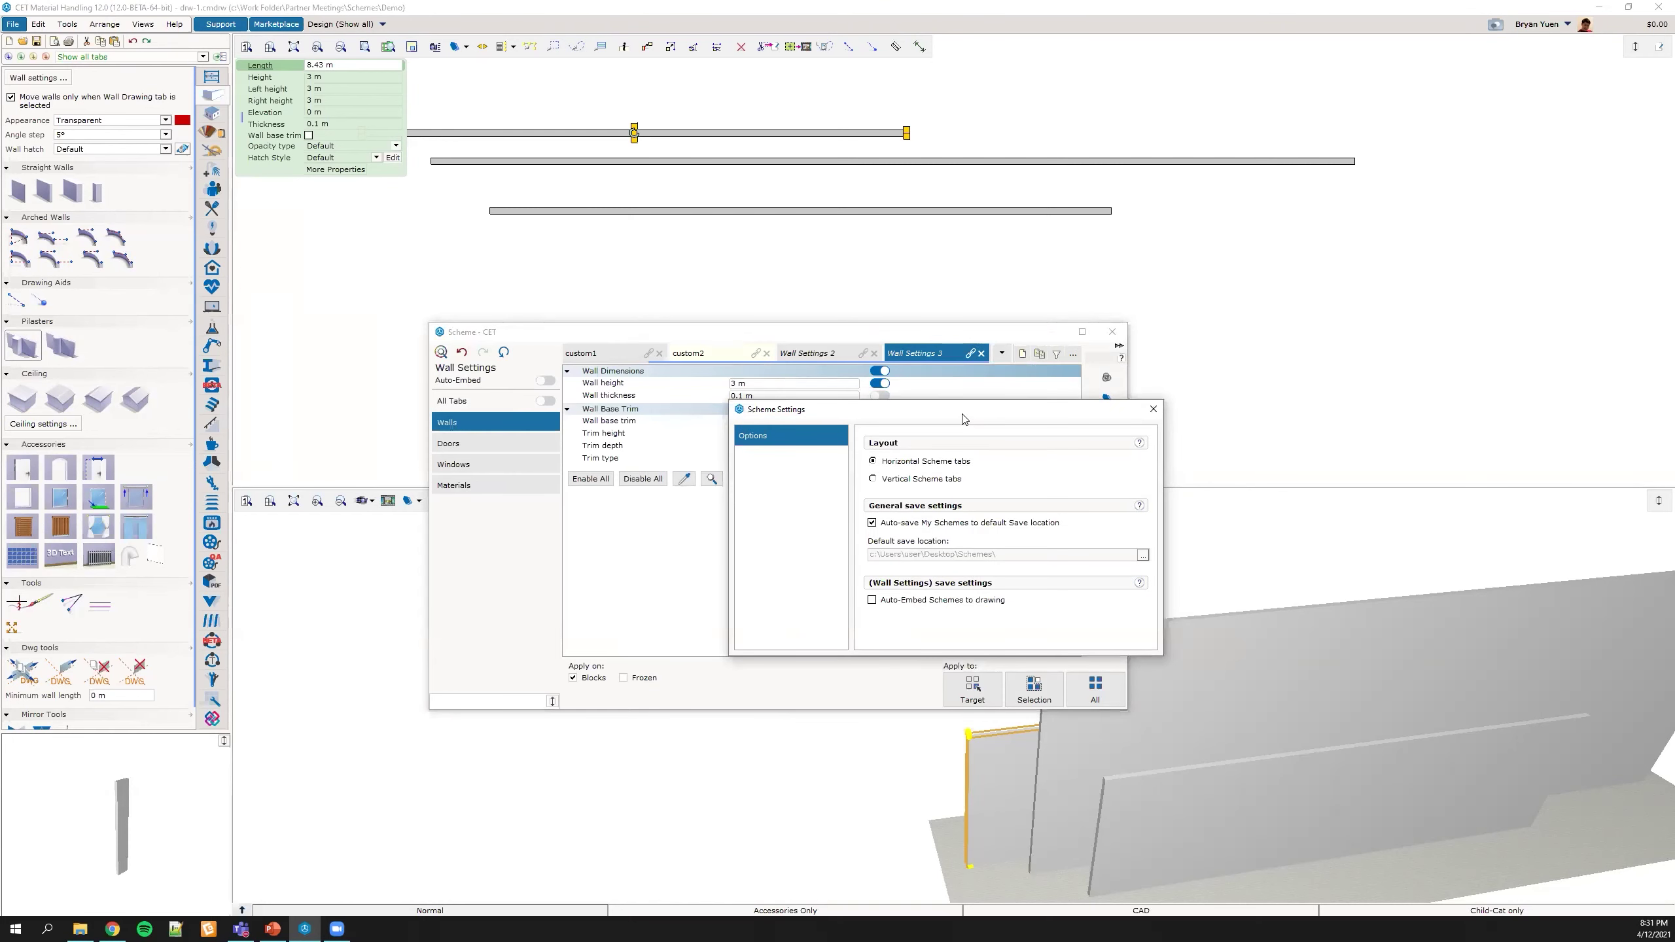
left_click_drag(864, 422, 764, 430)
left_click(795, 609)
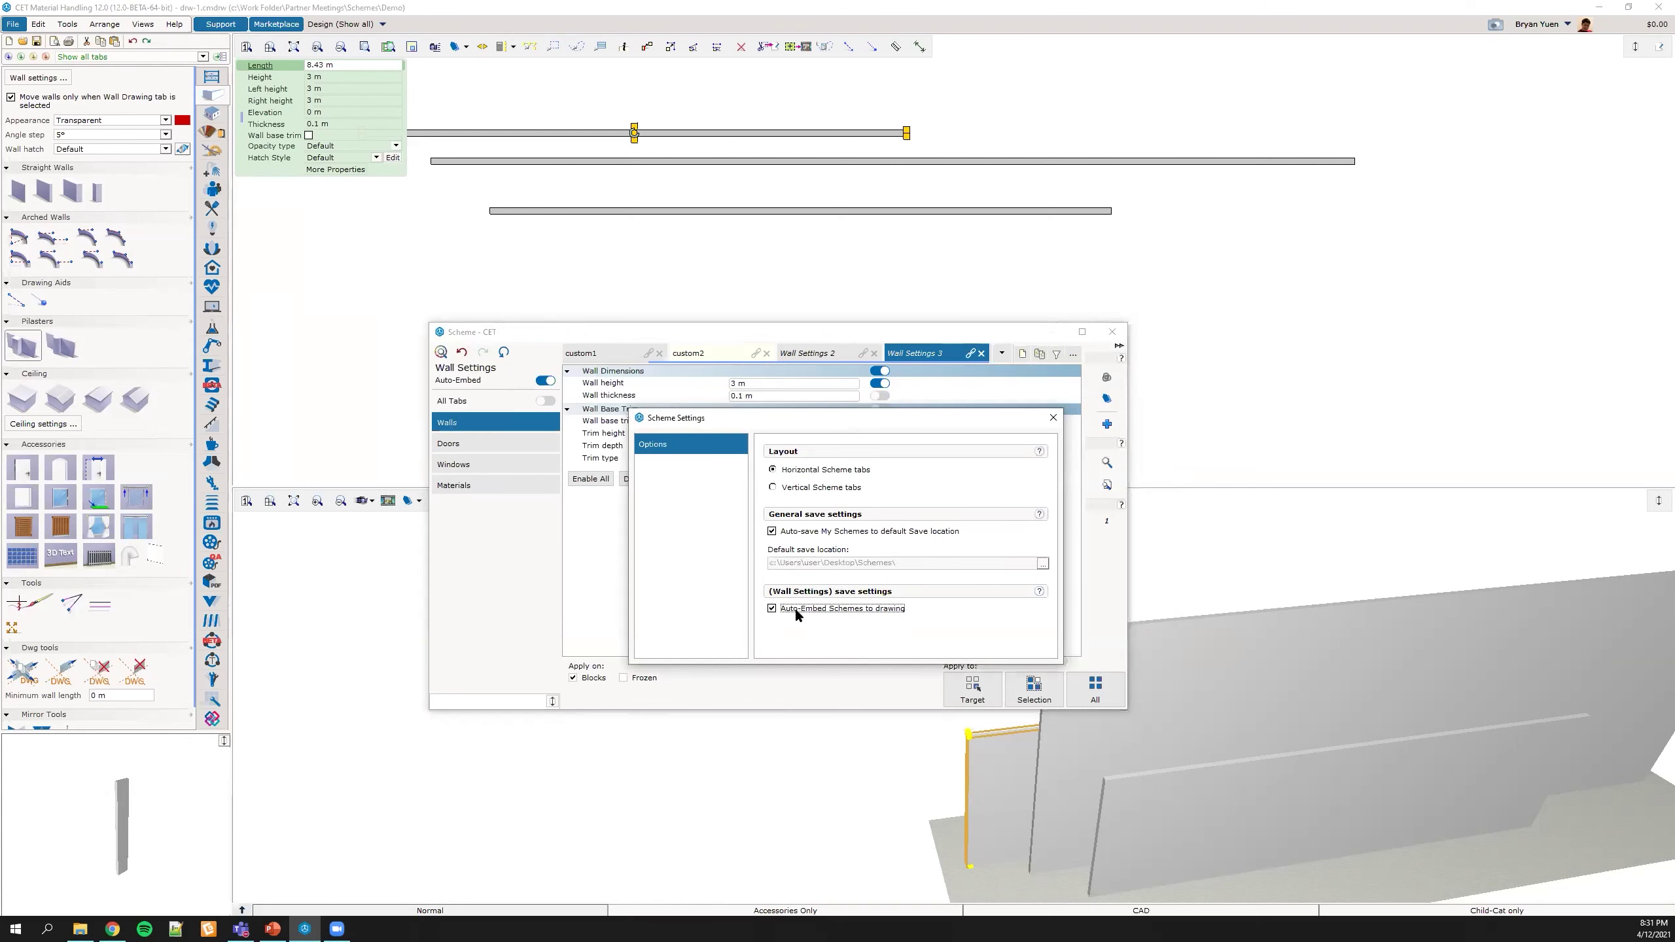
left_click(777, 609)
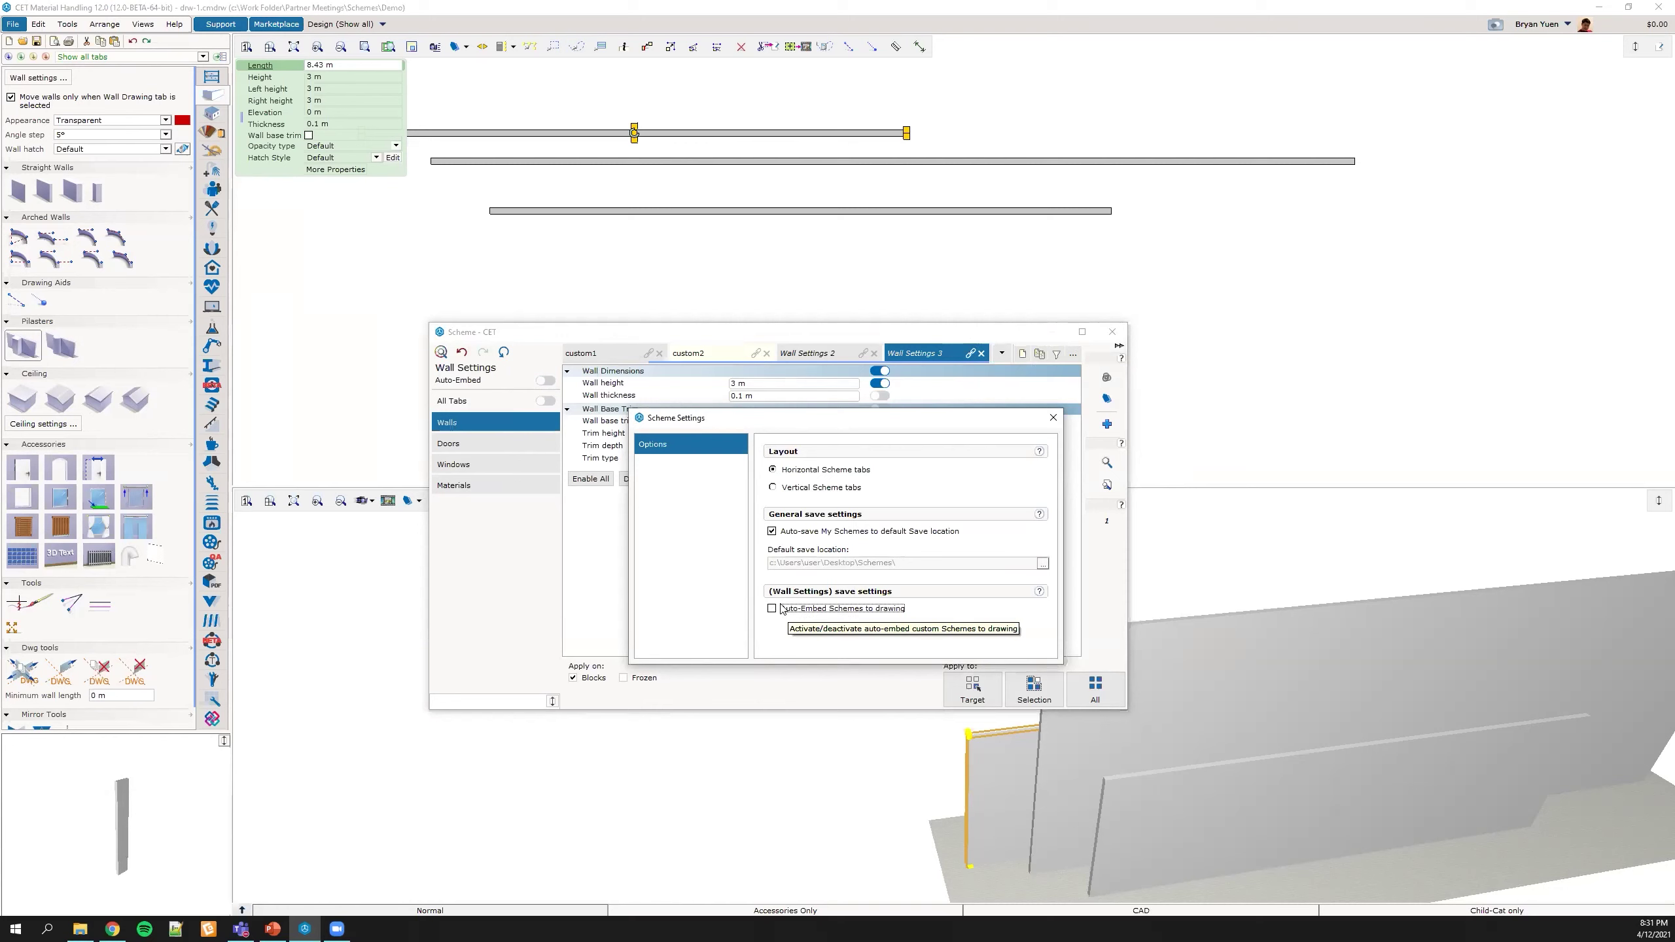
Step: Try the Vertical Scheme tabs layout, restore Horizontal Scheme tabs, and close the scheme settings
left_click_drag(813, 426, 1100, 337)
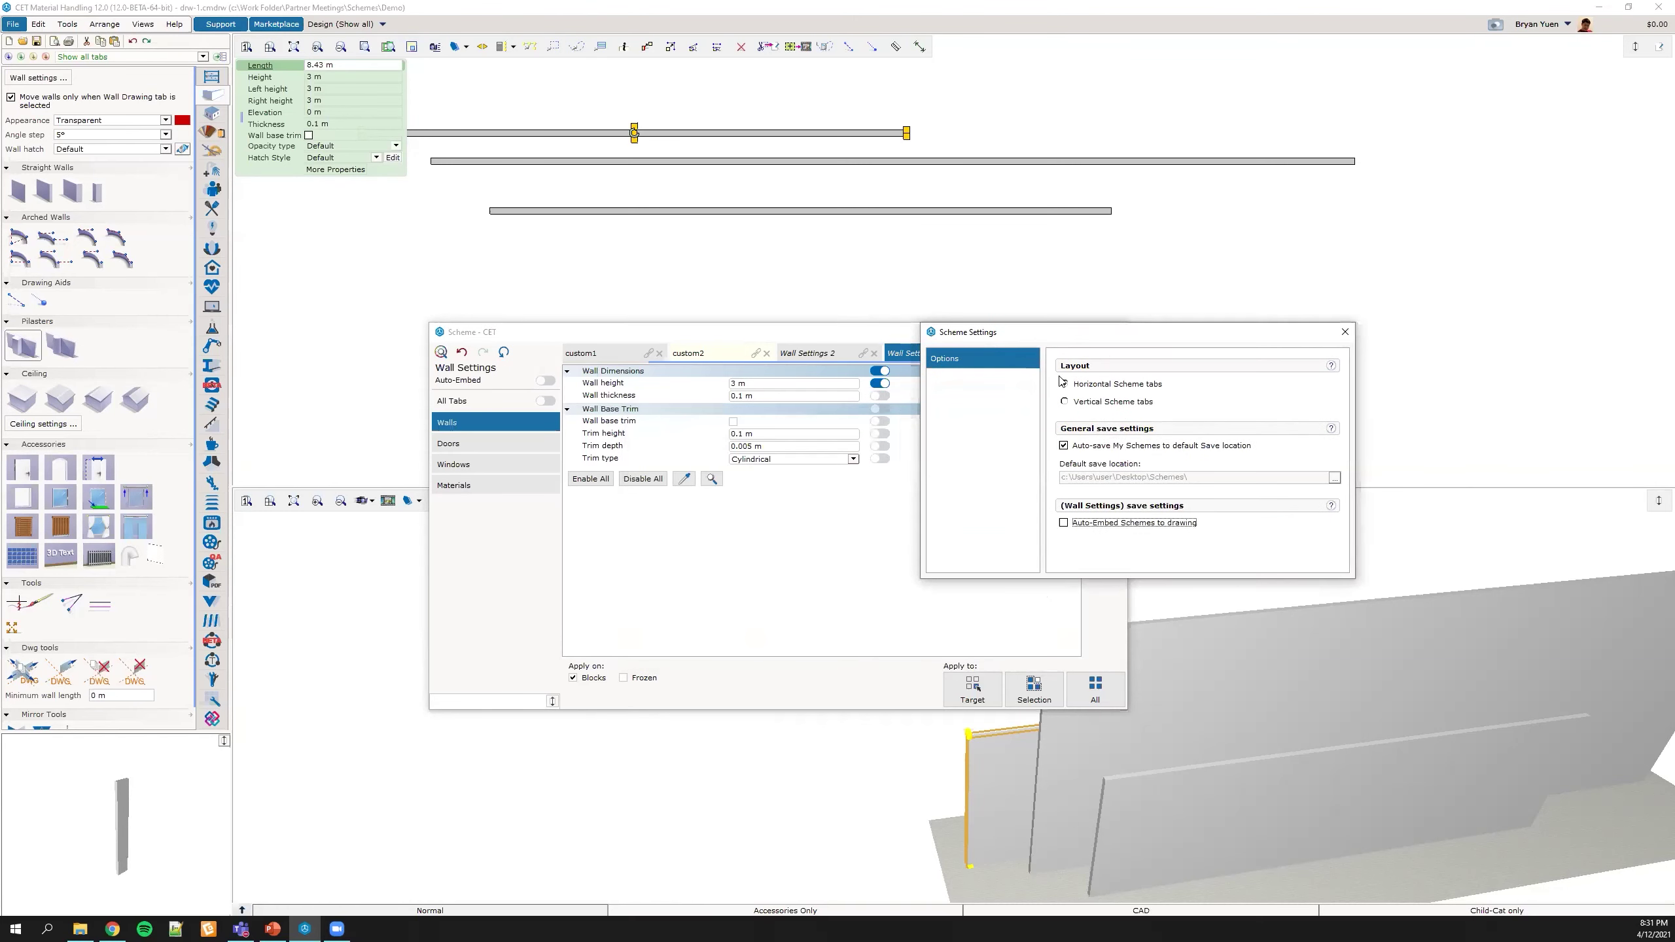
left_click(1065, 402)
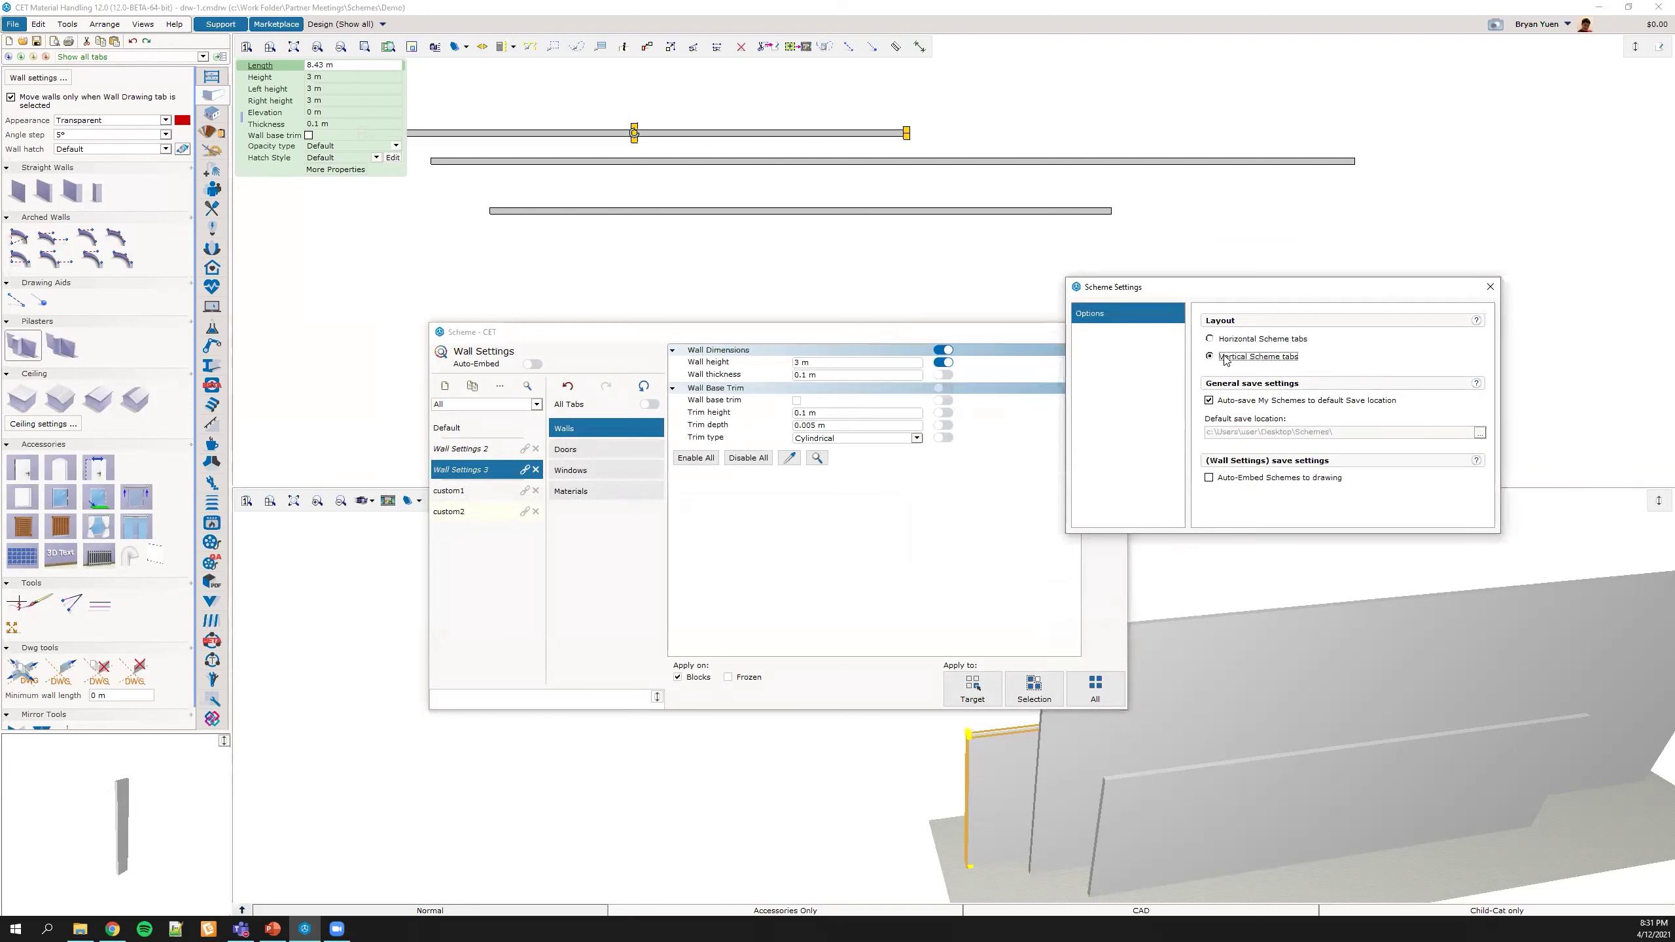
left_click_drag(409, 443, 292, 449)
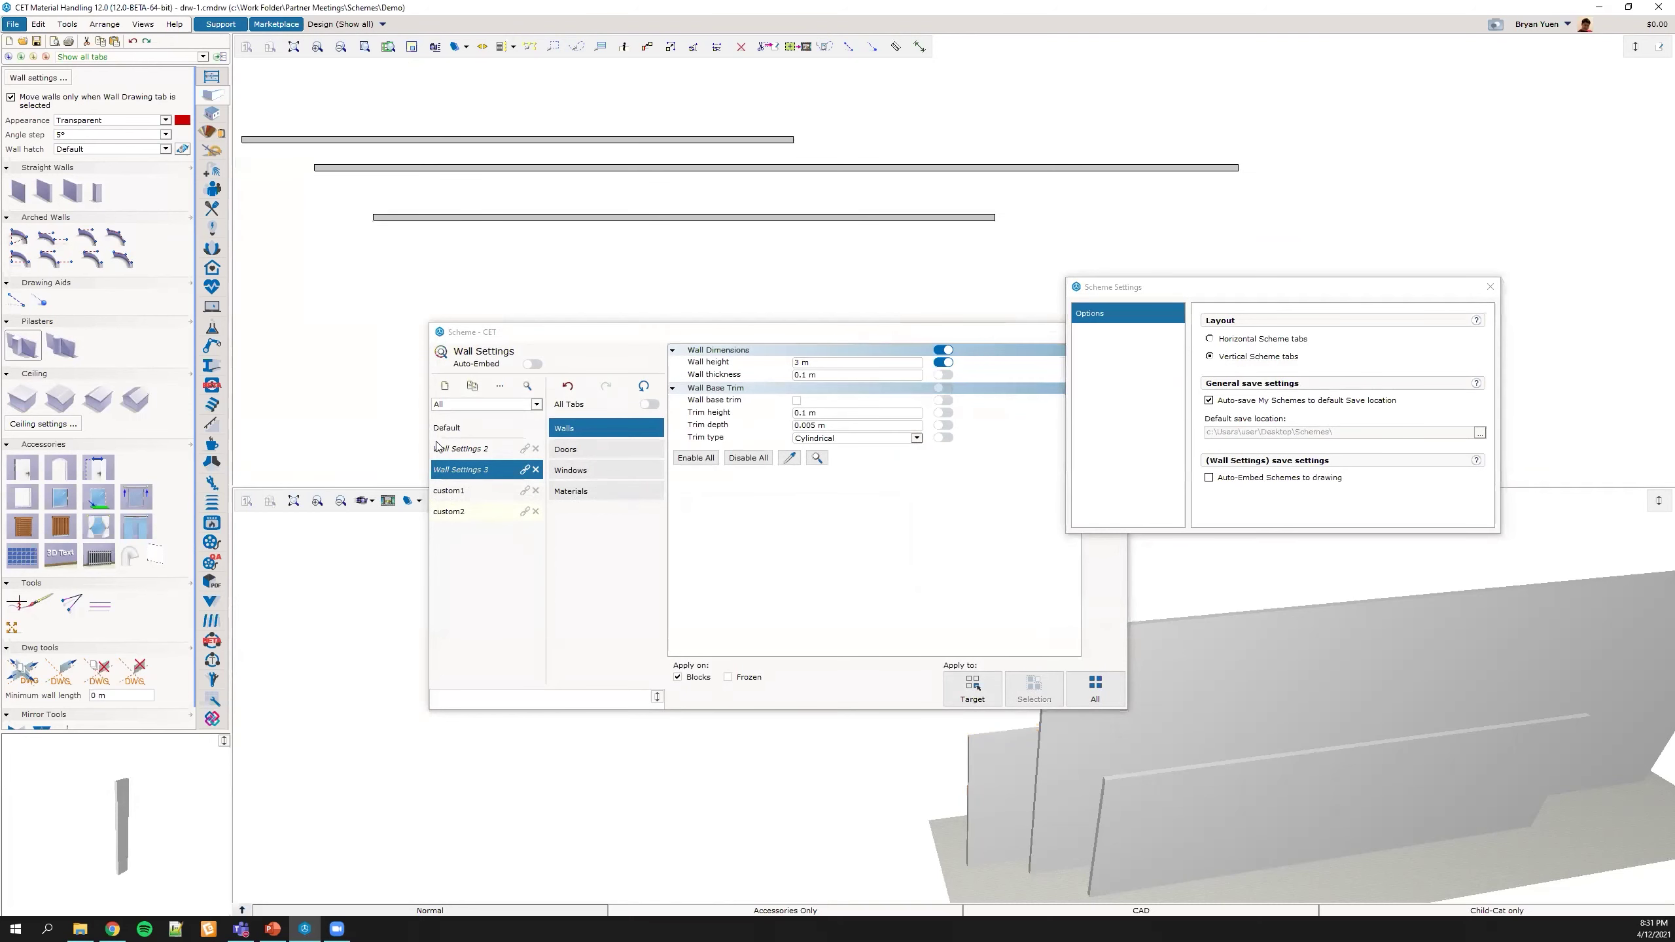
left_click(1251, 341)
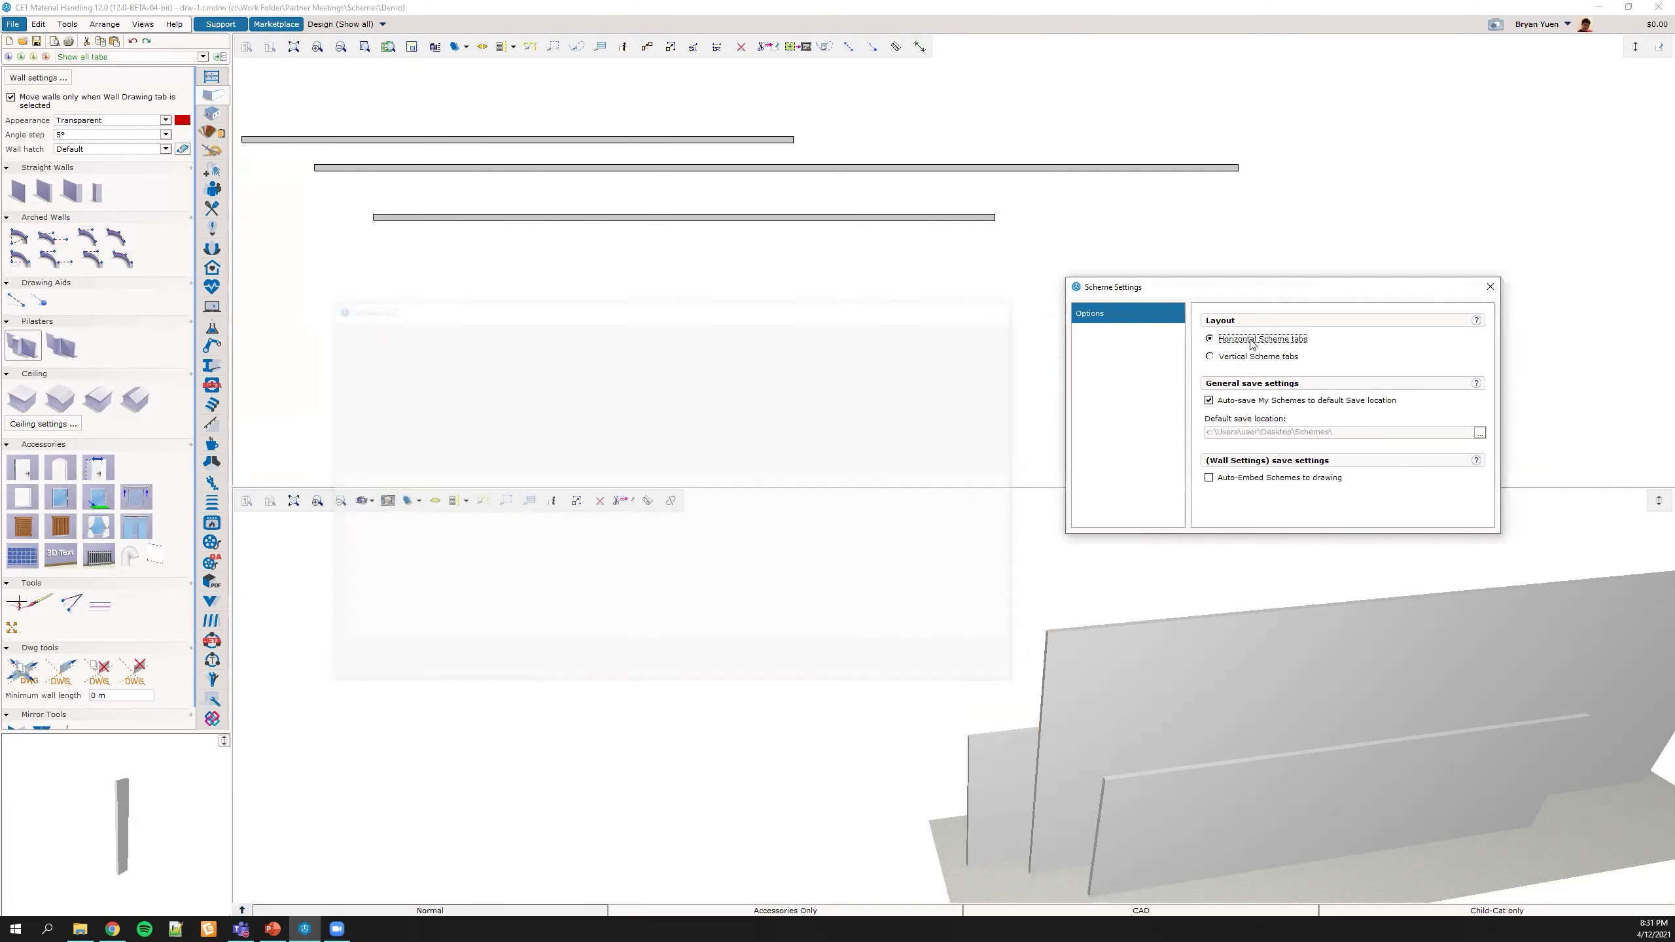
left_click(1490, 288)
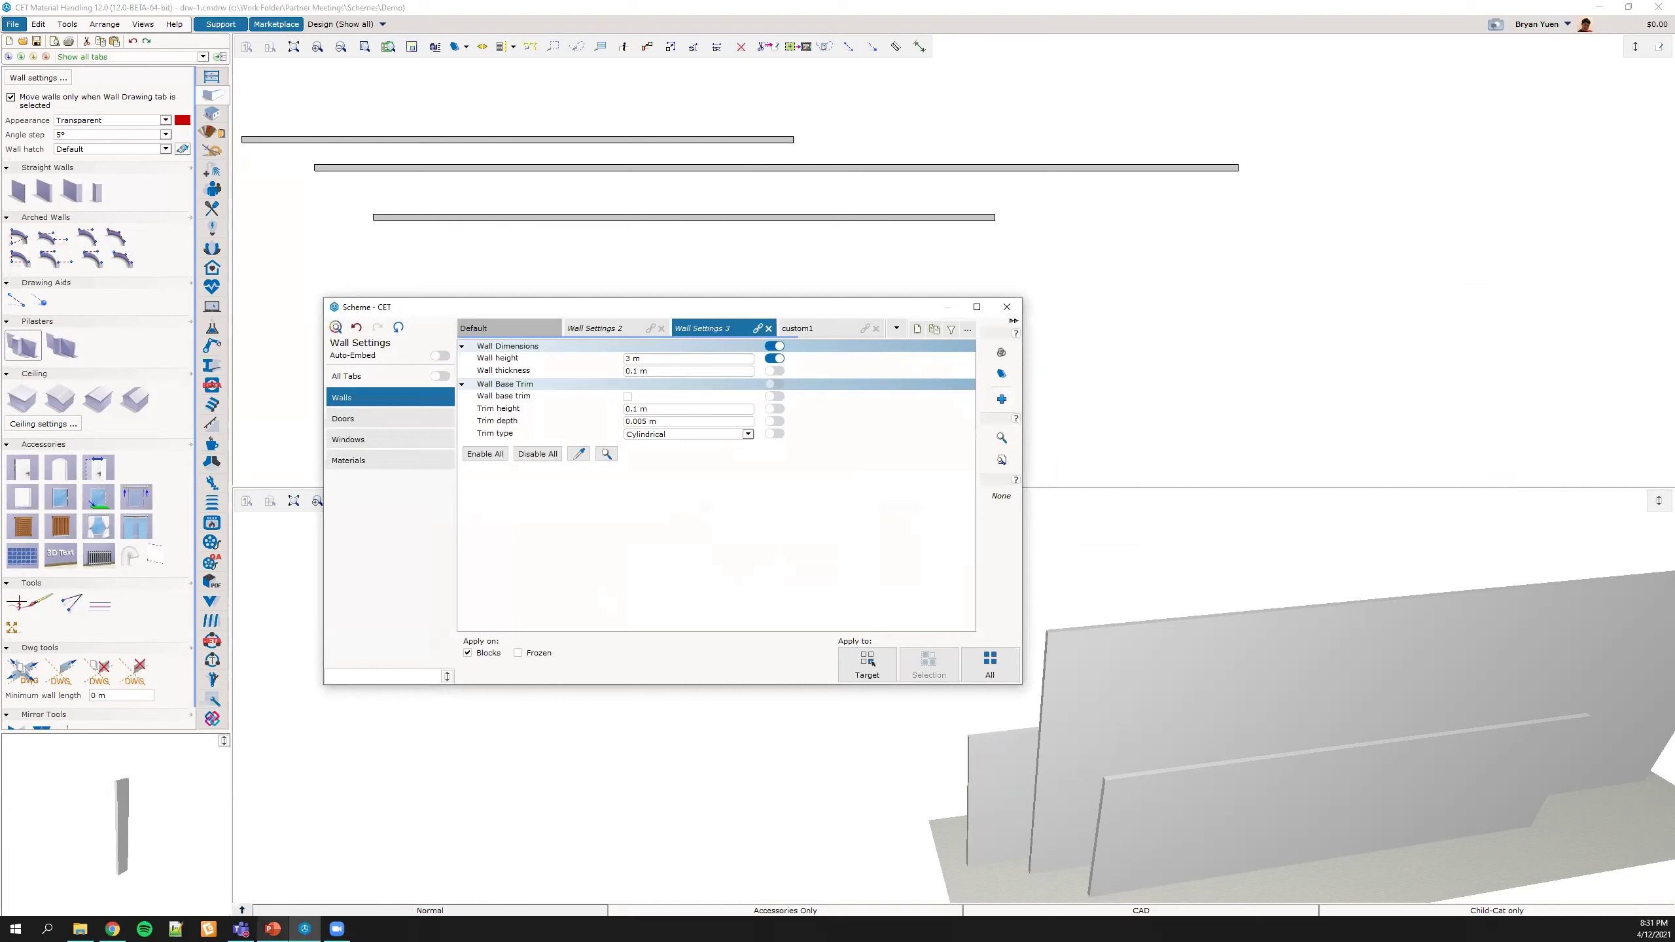
Step: Switch to the PowerPoint presentation and start the slide show from the Schemes Layouts slide
left_click(272, 929)
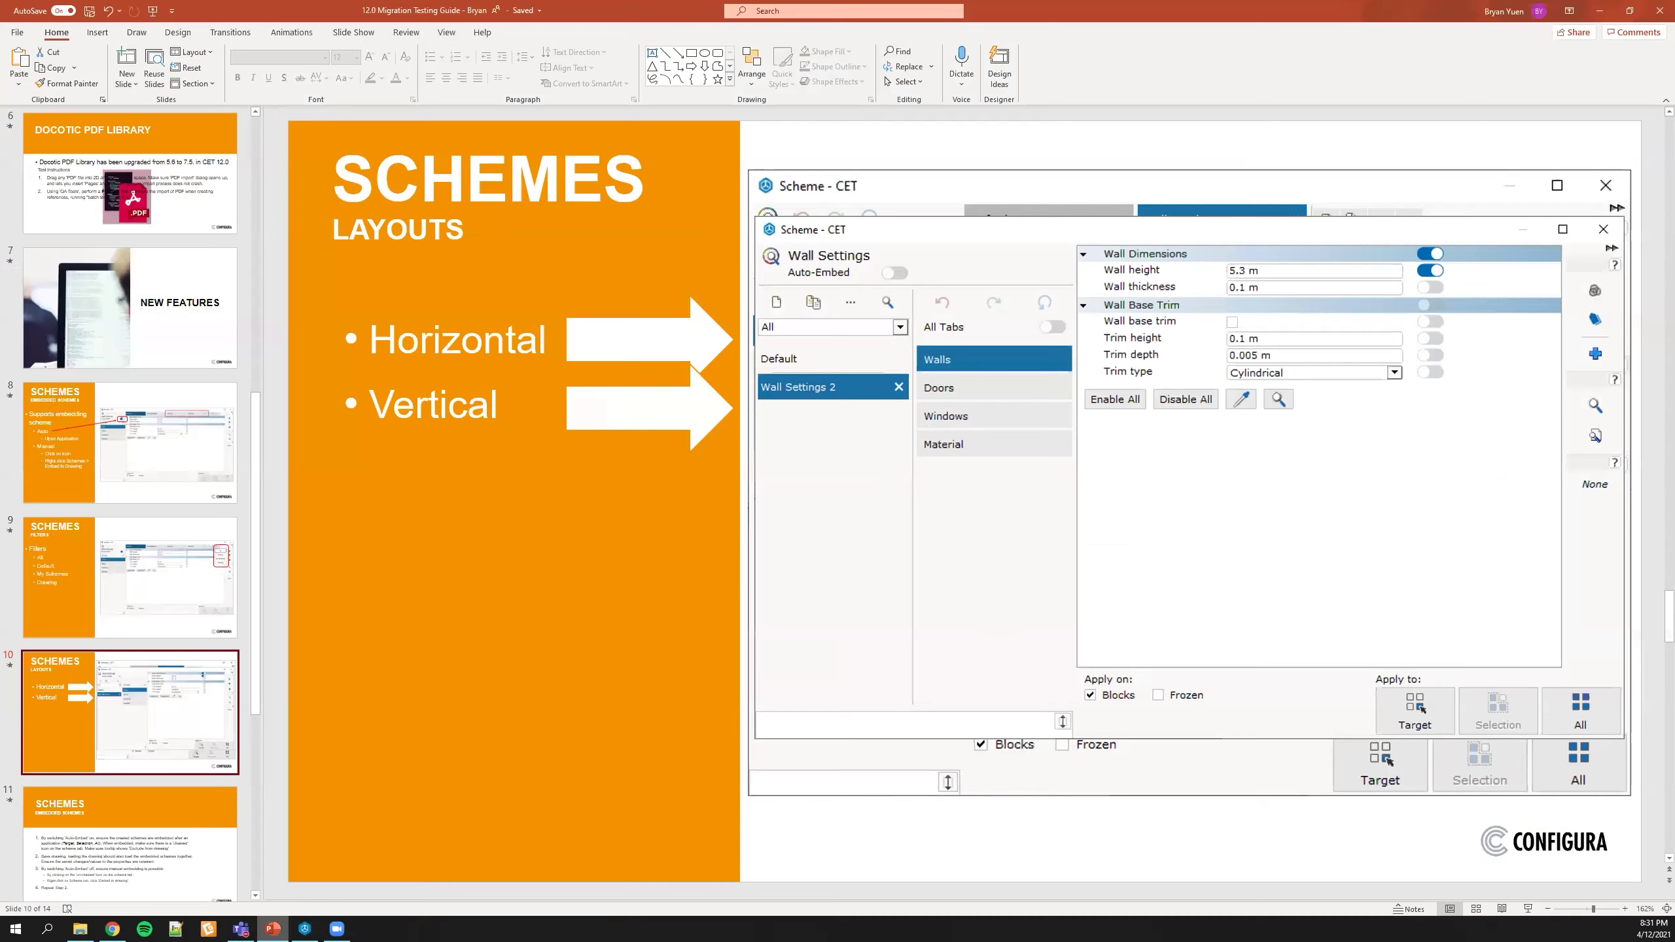
key("shift+F5")
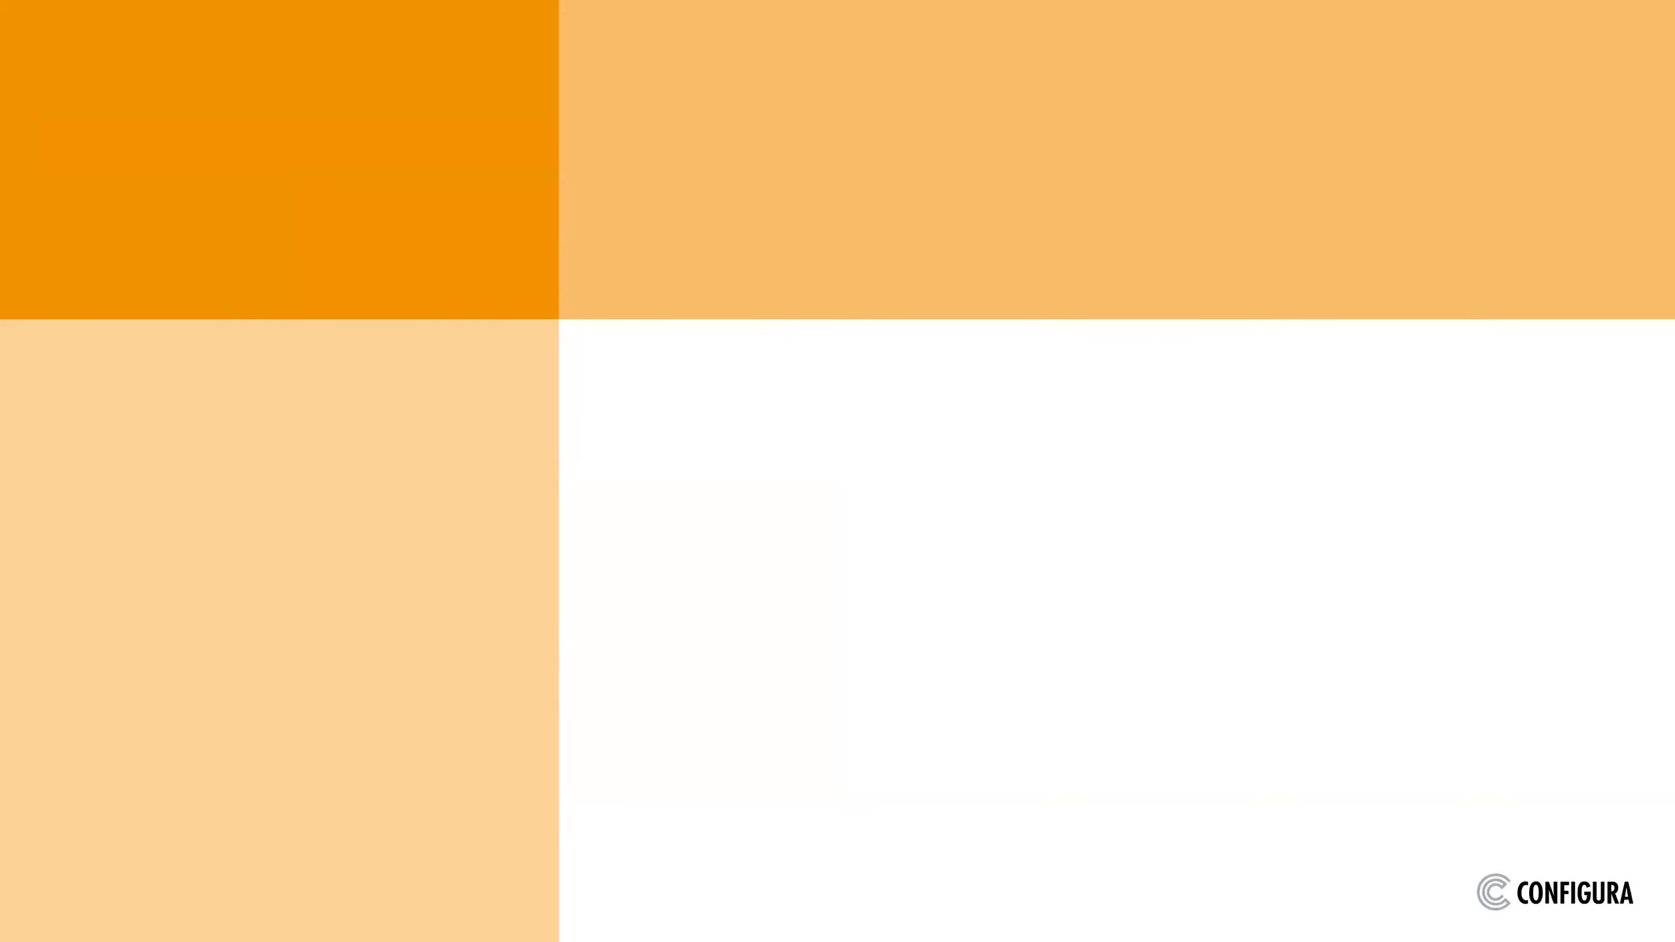